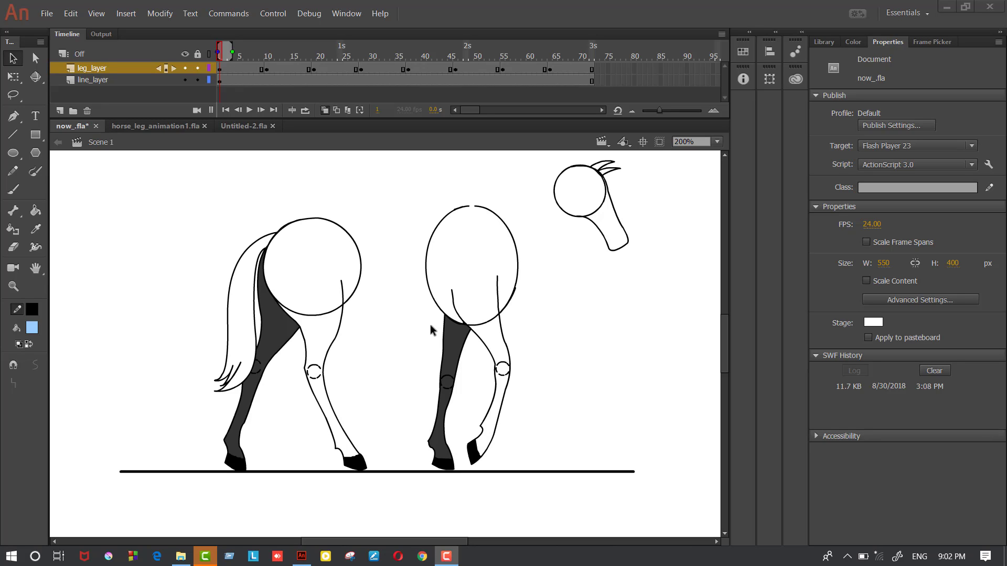
Switch to horse_leg_animation1.fla and examine the complete horse walk pose at 200% magnification
key(ctrl+Tab)
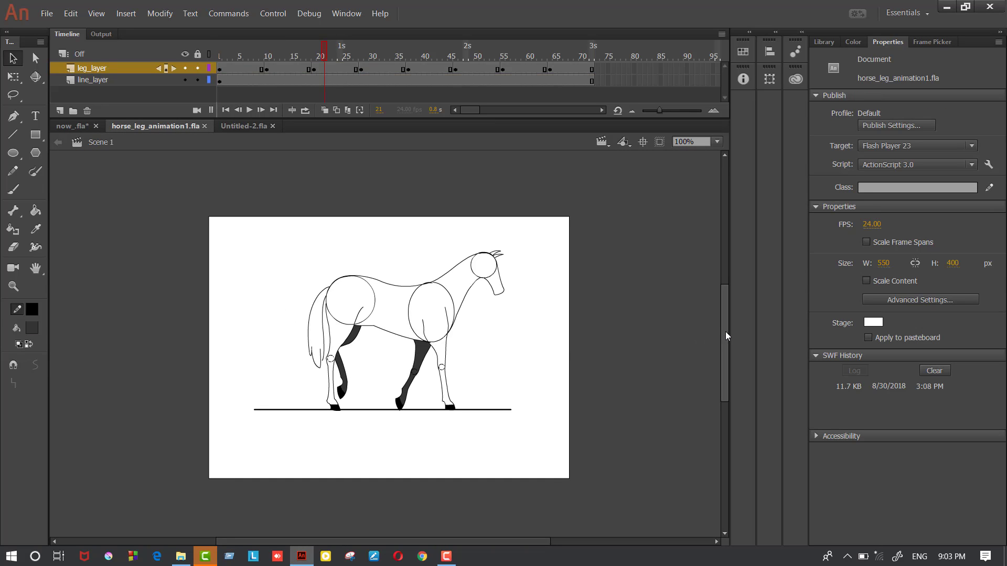
drag(726, 332, 723, 344)
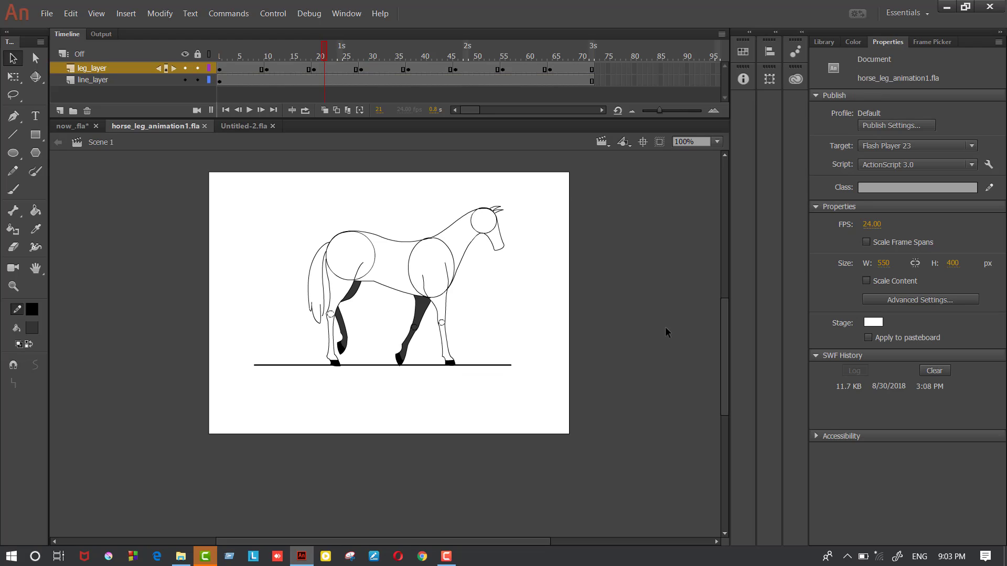
key(ctrl+equal)
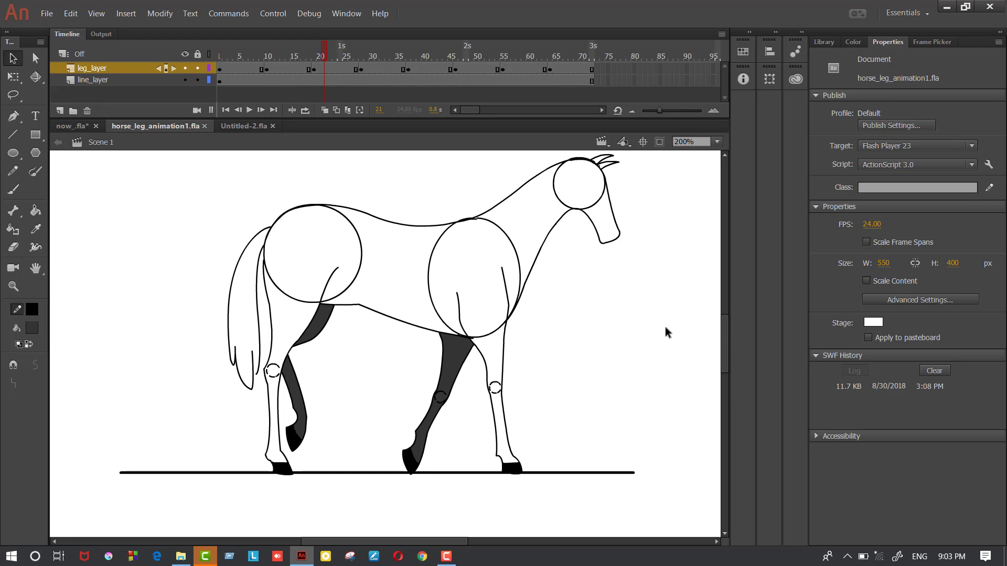
scroll(665, 328, up, 1)
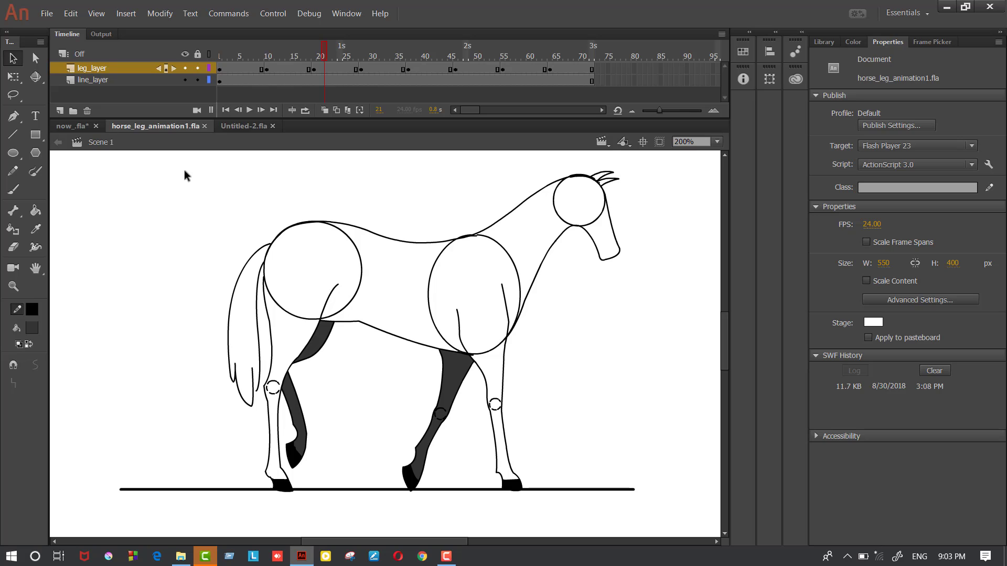
In Untitled-2.fla, move all traced rear legs on Layer_back 2 below the rear leg sketches, to about X 23, Y 200
click(227, 125)
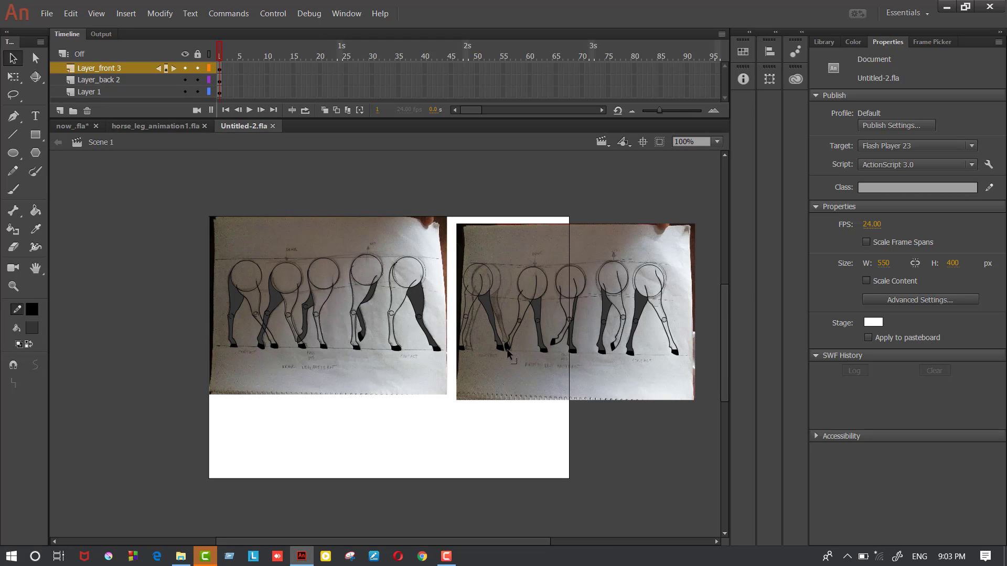
key(ctrl+=)
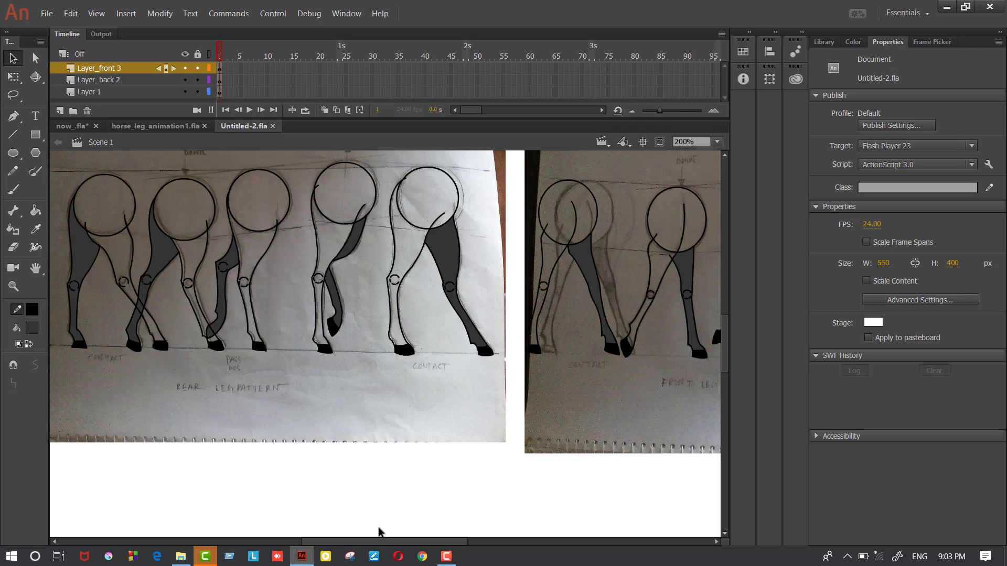
drag(377, 542, 344, 541)
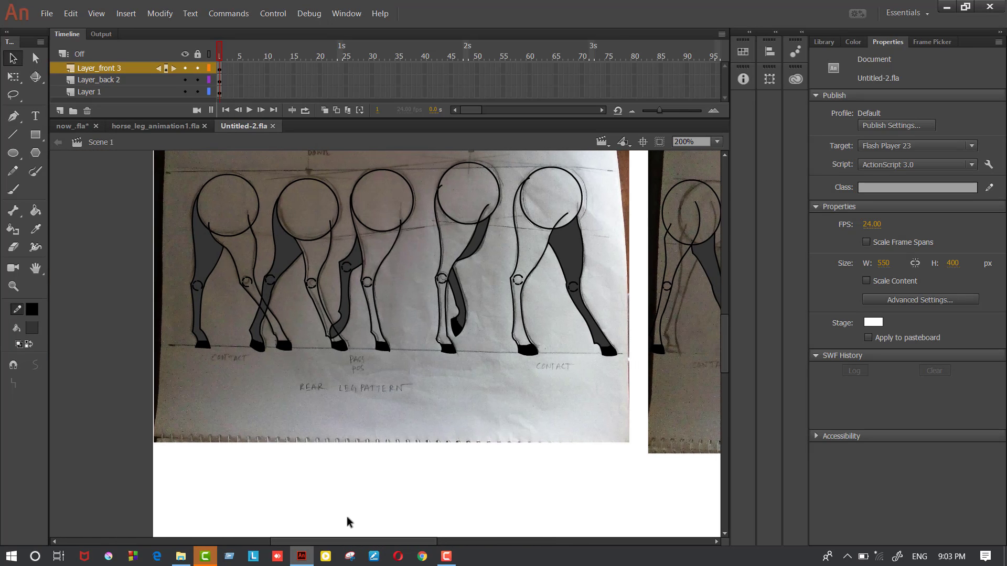
click(220, 79)
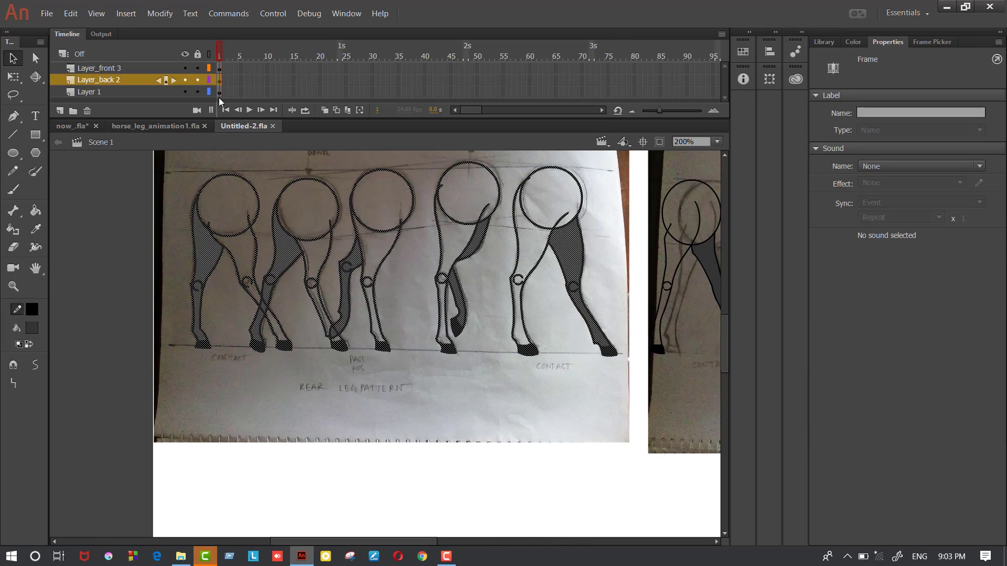
click(313, 244)
mouse_move(313, 244)
mouse_down()
mouse_move(302, 450)
mouse_move(306, 426)
mouse_up()
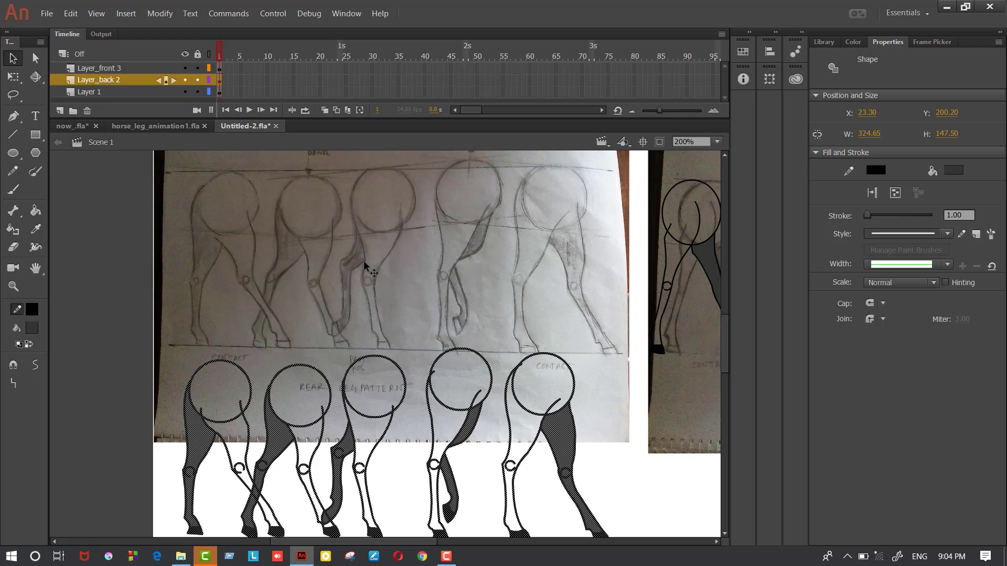
click(125, 255)
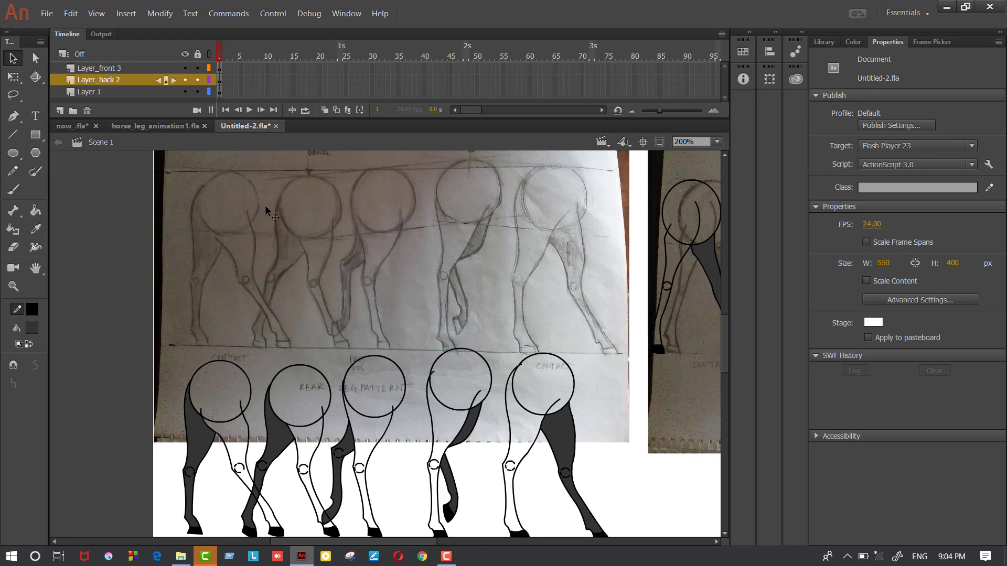
Nudge the rear leg pattern photo on Layer 1 horizontally to X 3
drag(724, 360, 725, 351)
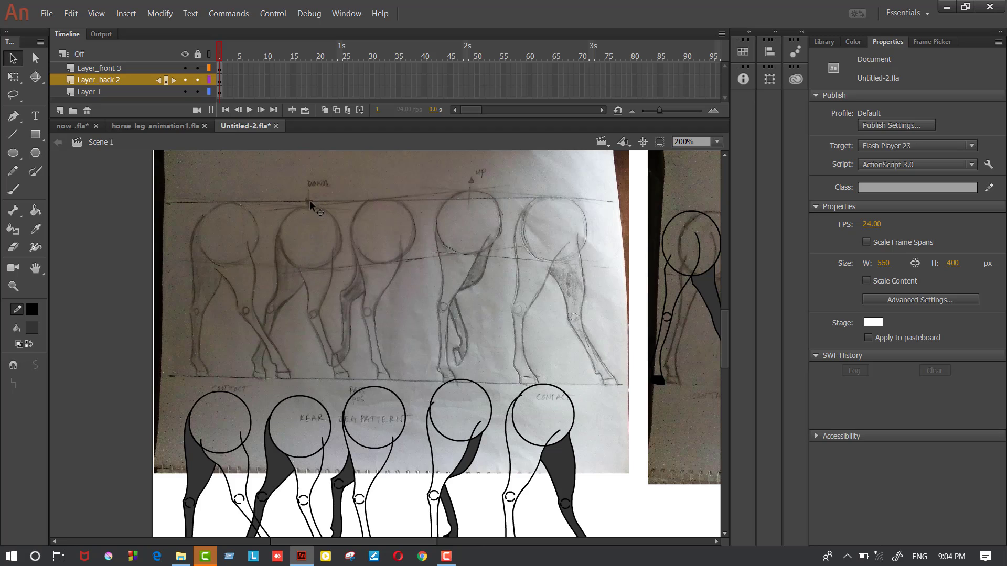
click(217, 239)
key(Right)
key(Right)
key(Right)
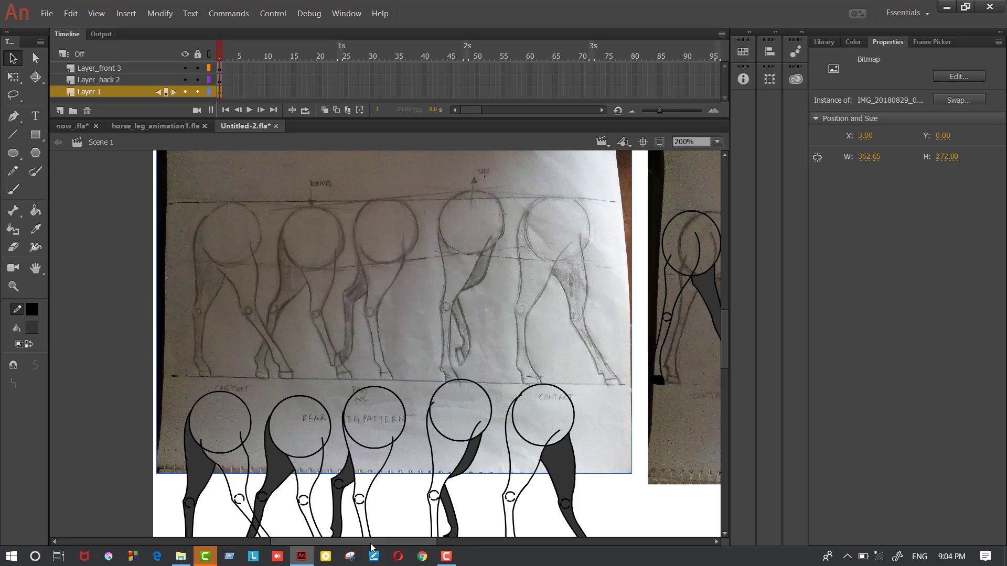
Move all traced front legs on Layer_front 3 below the front leg sketches, to about X 398, Y 268
drag(375, 542, 500, 509)
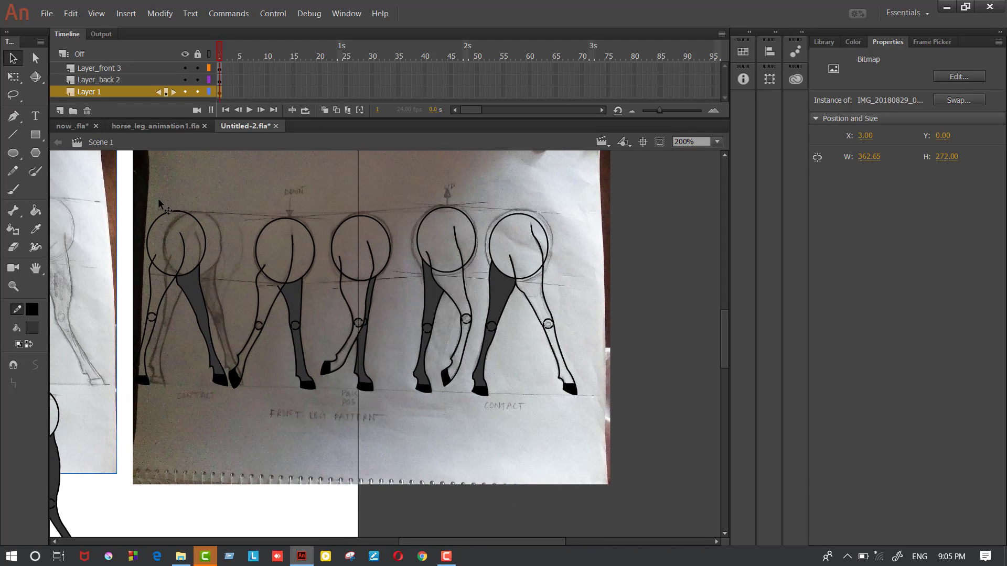
drag(159, 199, 533, 287)
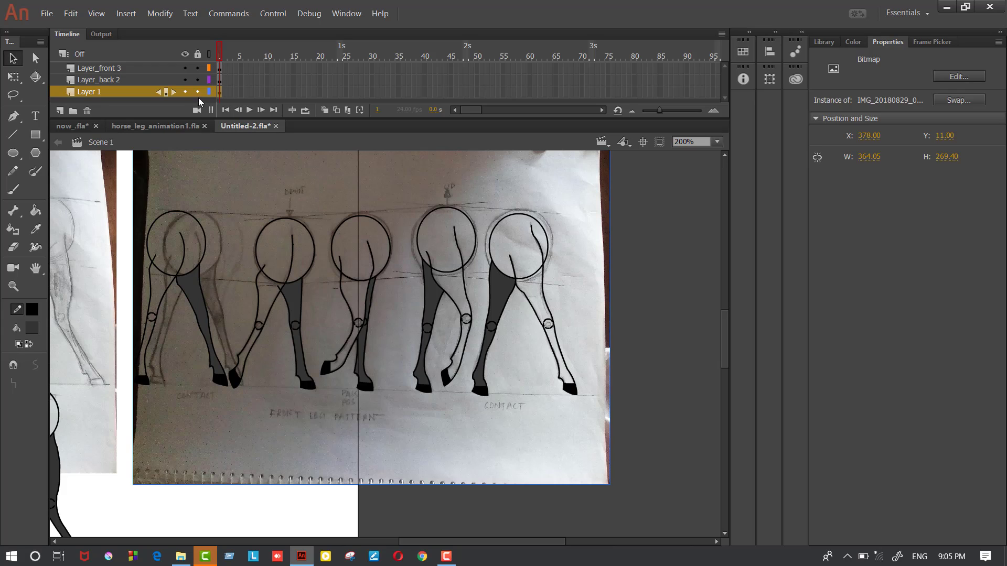
click(219, 91)
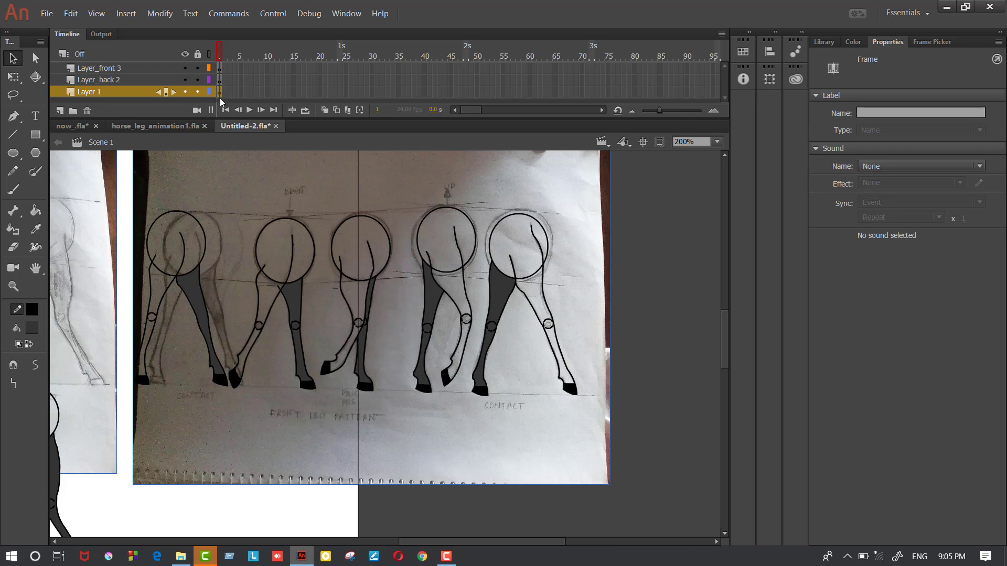
drag(220, 84, 218, 70)
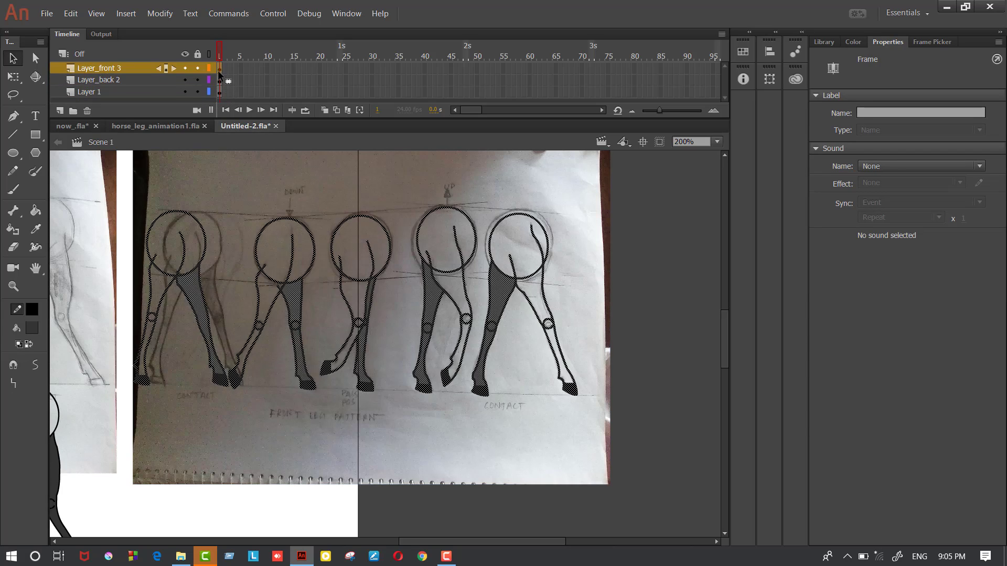
mouse_move(276, 303)
mouse_down()
mouse_move(336, 350)
mouse_move(317, 511)
mouse_move(336, 533)
mouse_move(309, 564)
mouse_up()
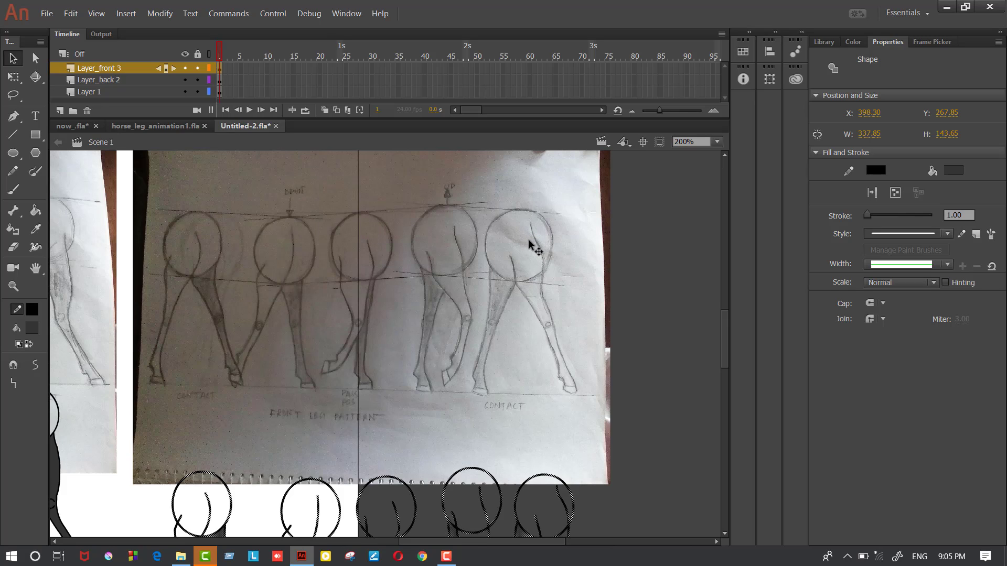
drag(454, 545, 422, 543)
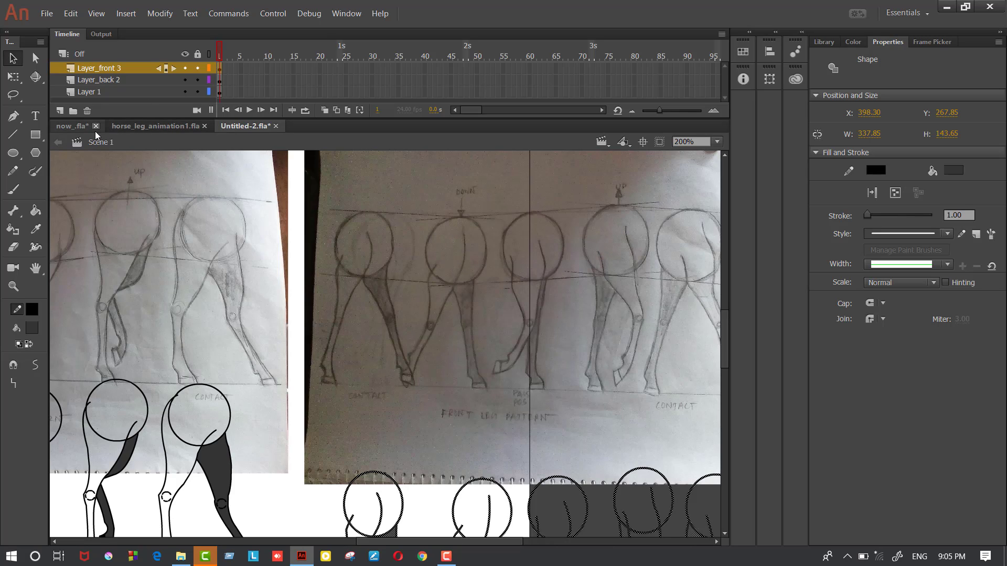
In now_.fla, go to frame 10 and extend the onion skin range through about frame 16
click(64, 127)
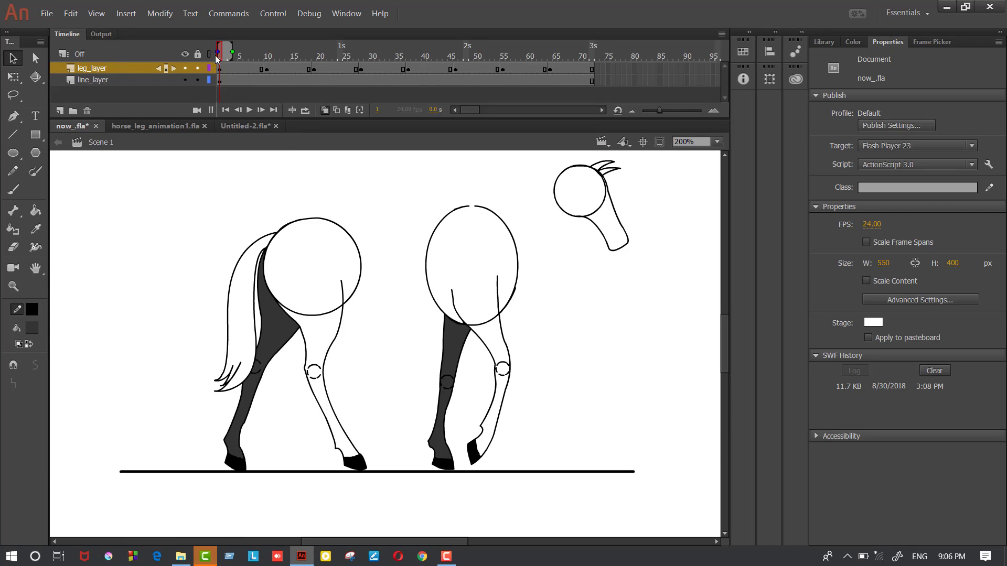
click(325, 111)
click(326, 111)
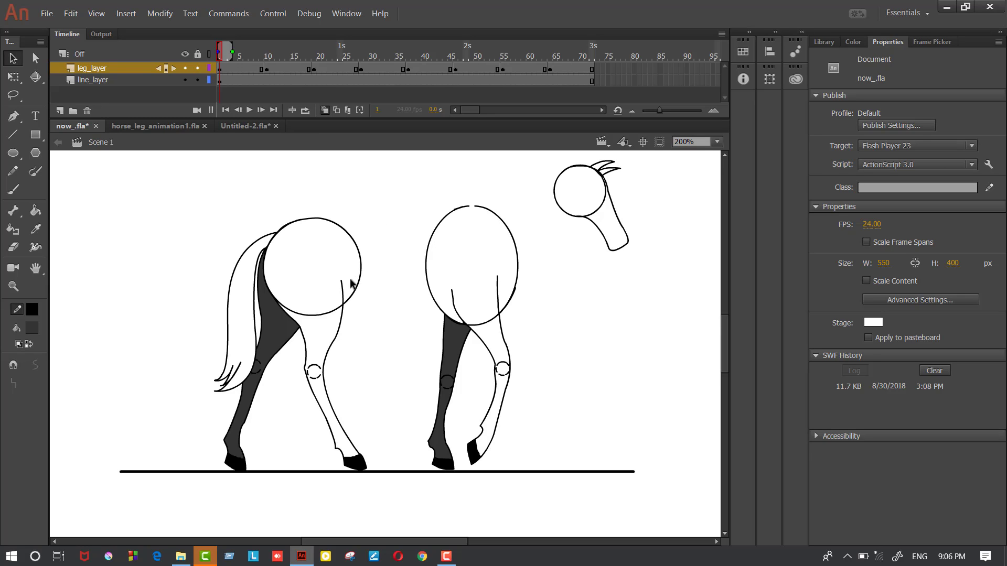
drag(232, 54, 299, 52)
click(231, 56)
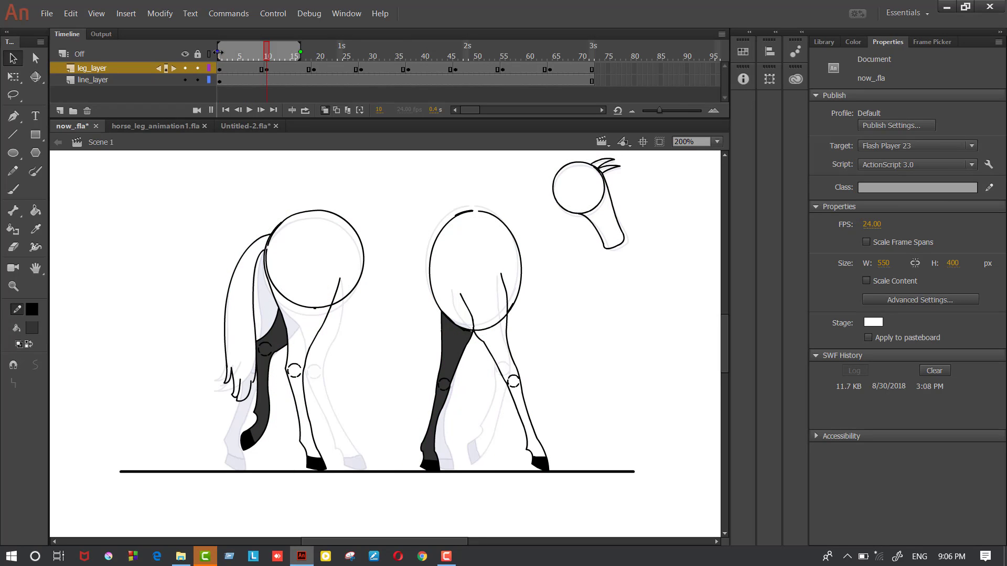
drag(218, 53, 228, 52)
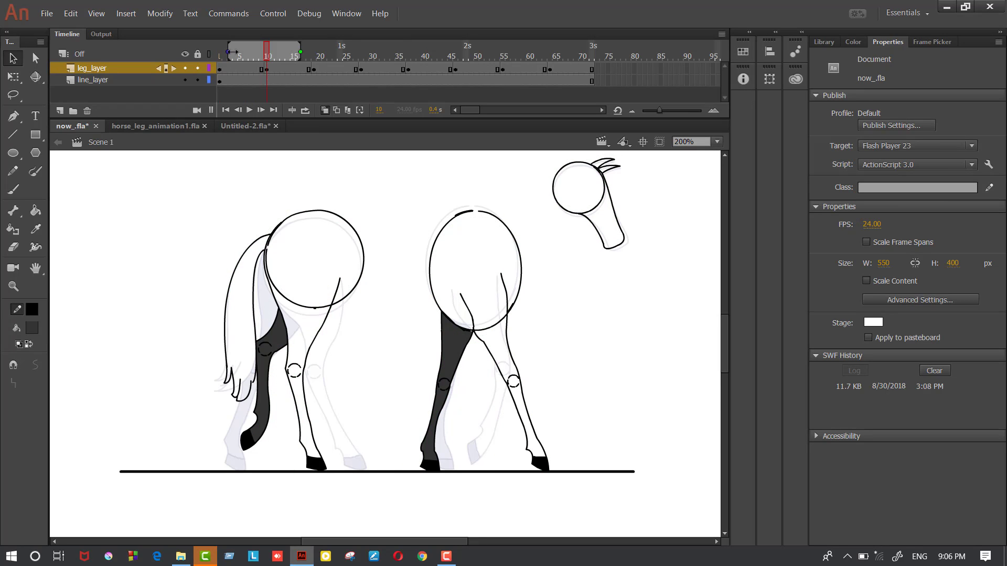
Restore the onion skin start to frame 1 and paint an upward arrow above the rear body circle with the Brush tool at size 4
click(10, 192)
click(35, 405)
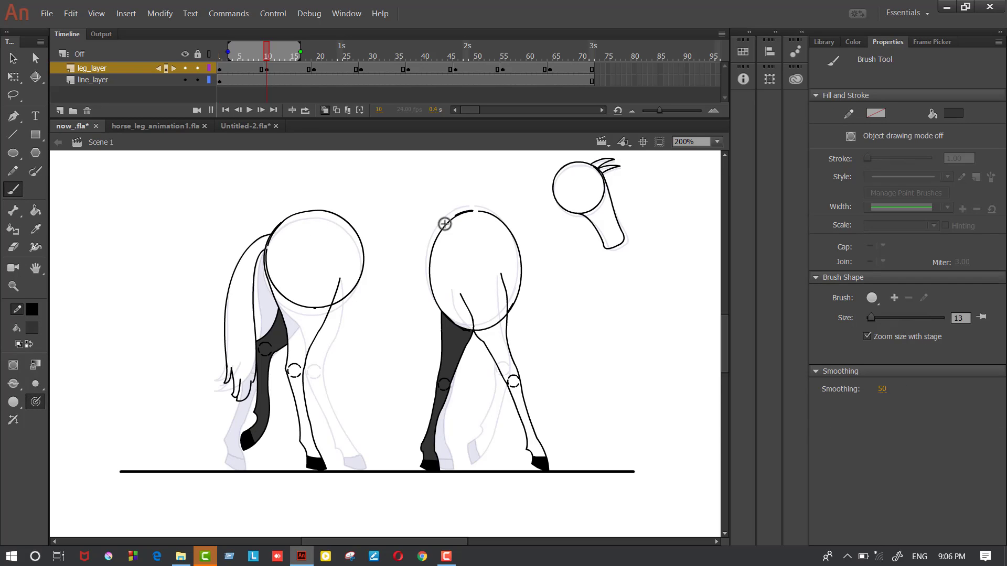
drag(228, 54, 217, 54)
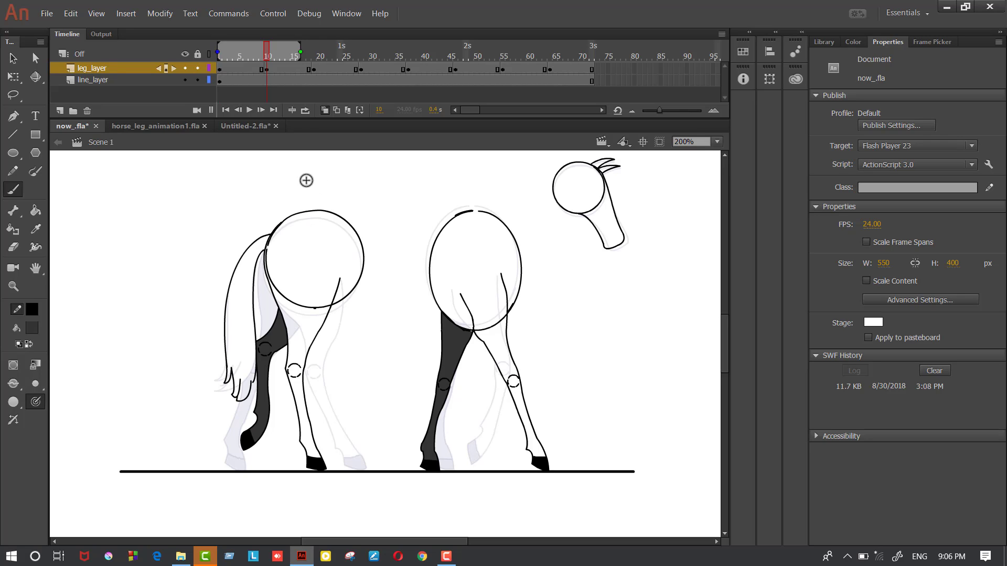
drag(310, 198, 316, 180)
key(ctrl+z)
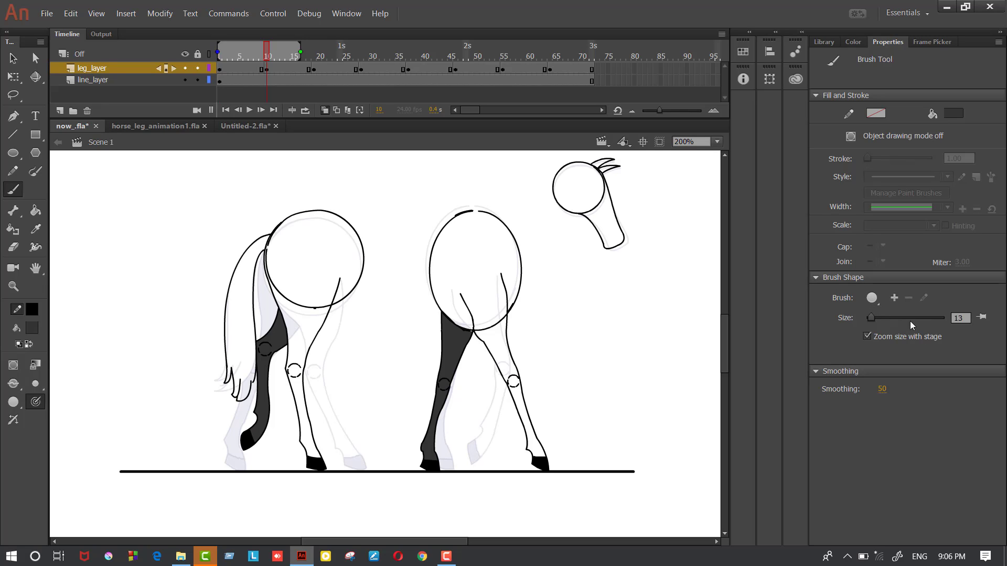
drag(875, 317, 868, 319)
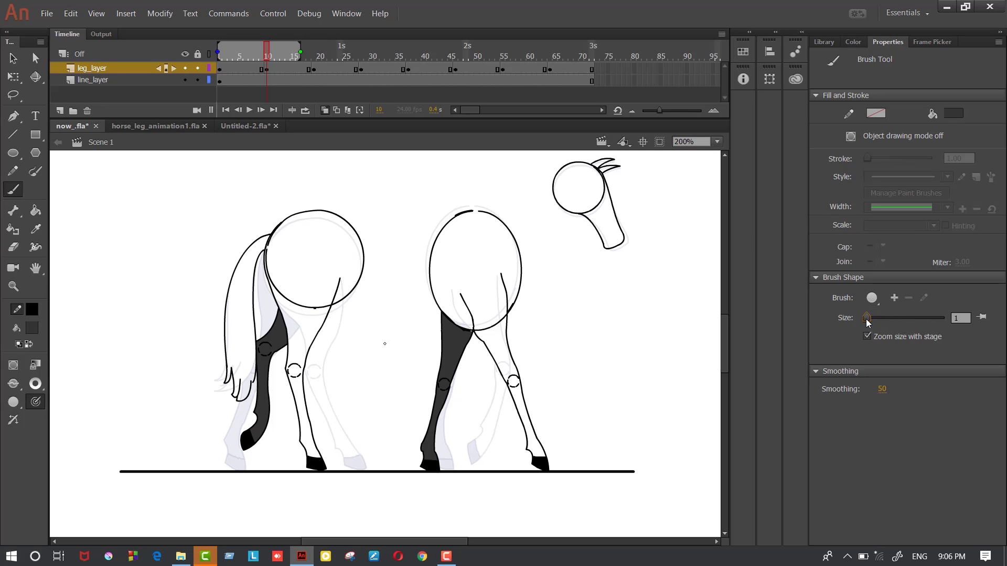
mouse_move(315, 178)
mouse_down()
mouse_move(315, 200)
mouse_move(329, 186)
mouse_up()
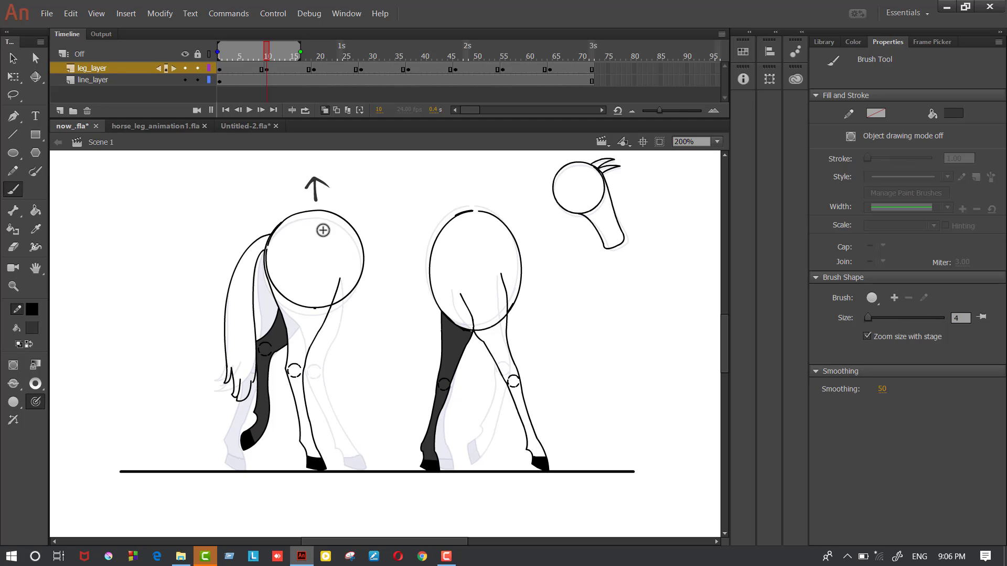
Paint a downward arrow above the front body oval and an upward arrow beside the head on frame 10
click(266, 69)
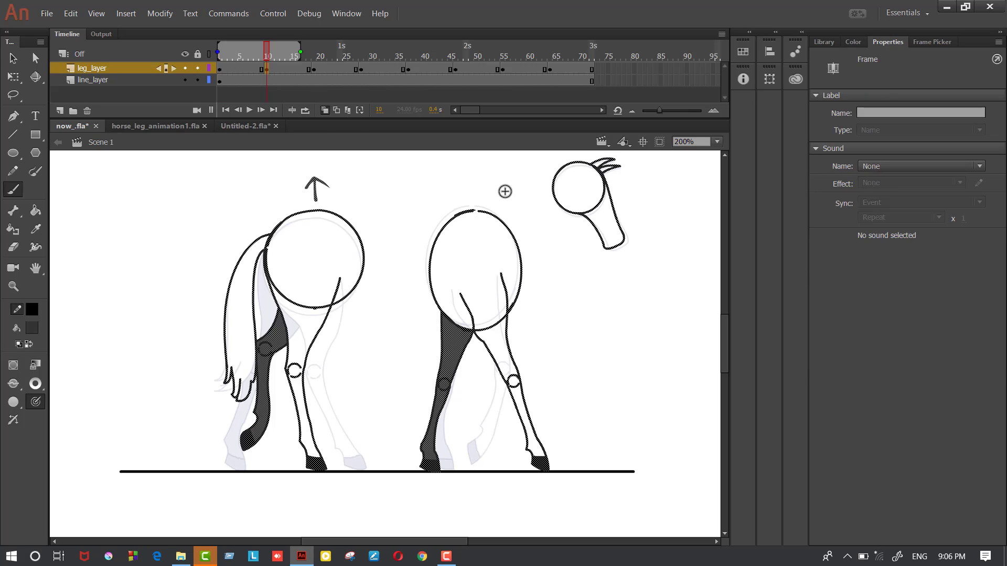
key(Escape)
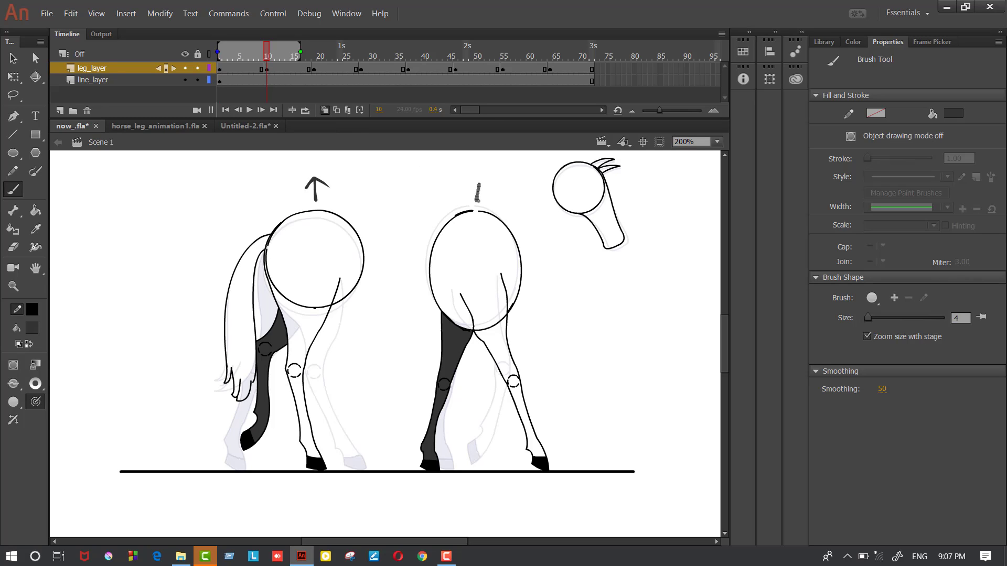
drag(478, 200, 478, 203)
drag(472, 195, 495, 196)
mouse_move(541, 167)
mouse_down()
mouse_move(540, 188)
mouse_move(549, 176)
mouse_up()
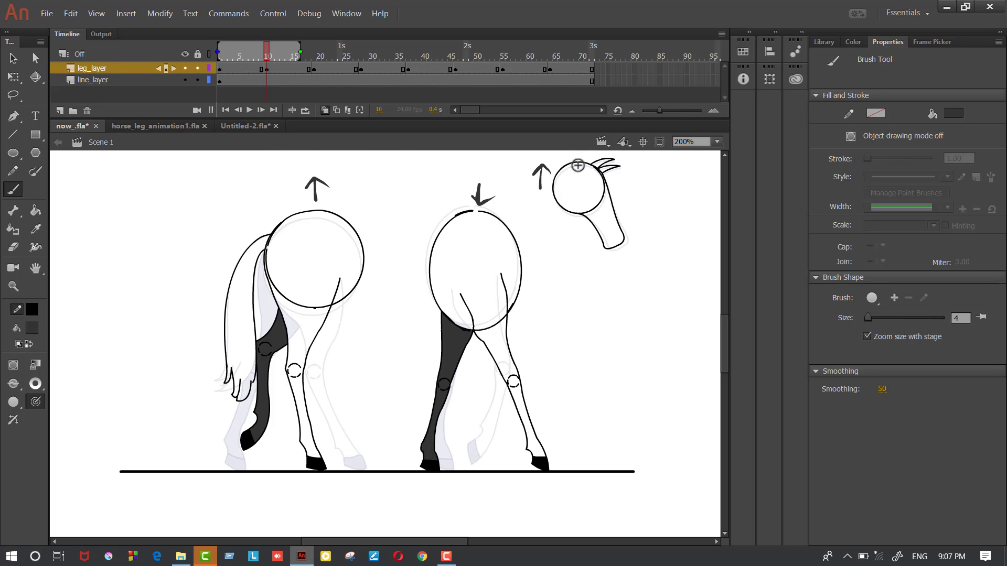
Compare the poses between frames 5 and 19, ending on frame 19 with the onion skin start at about frame 13
mouse_move(266, 49)
mouse_down()
mouse_move(218, 62)
mouse_move(241, 61)
mouse_up()
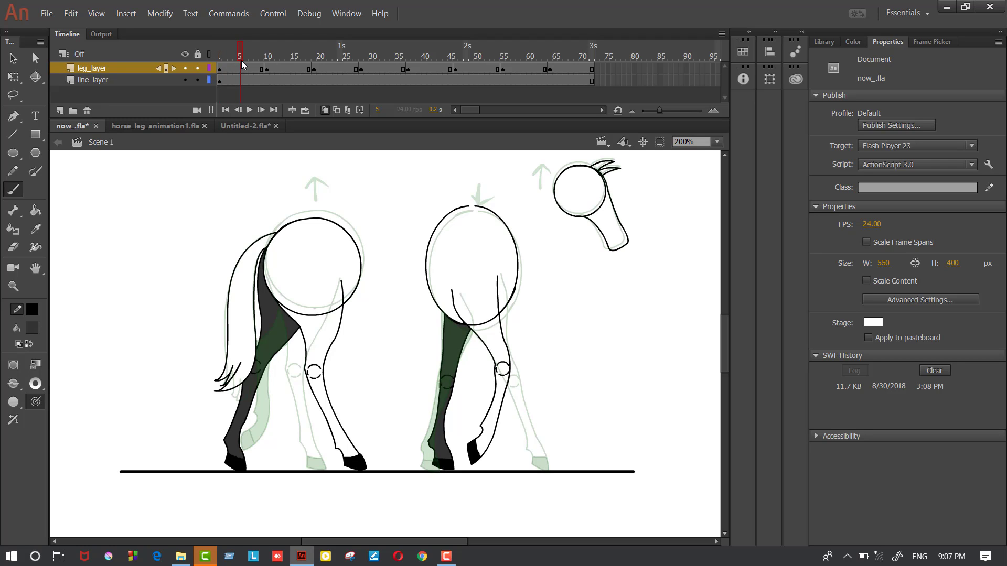
drag(242, 61, 315, 61)
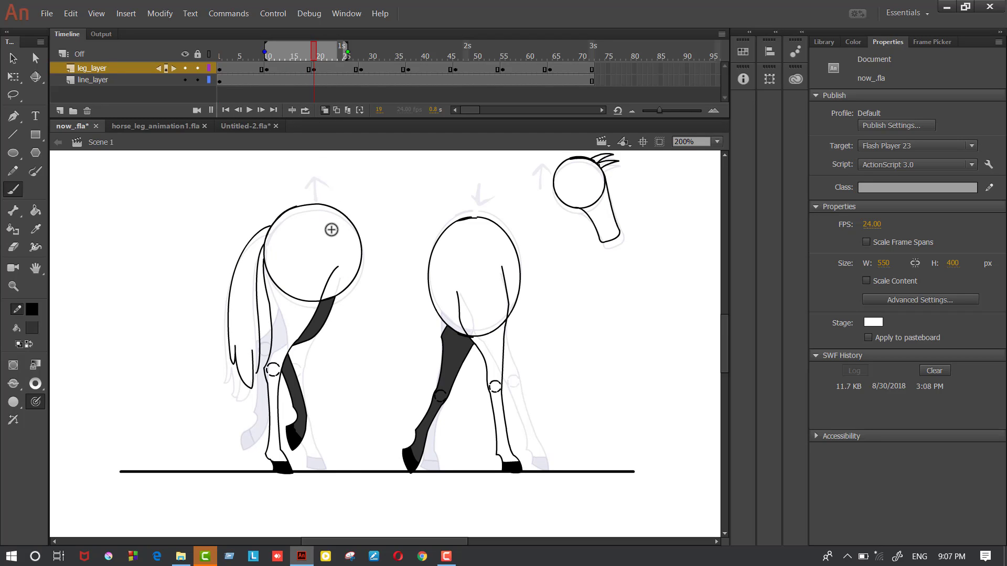
click(267, 69)
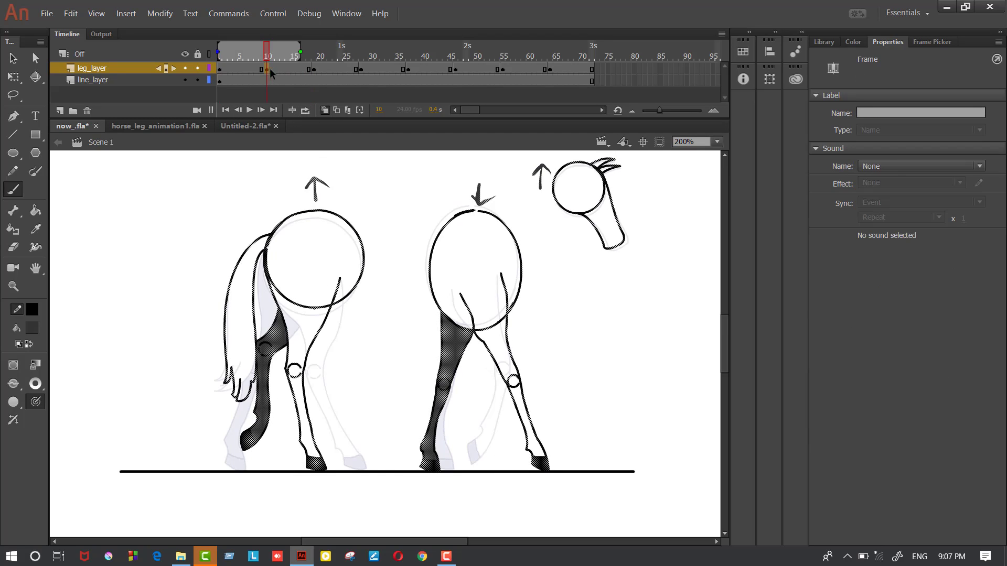
drag(267, 42, 314, 46)
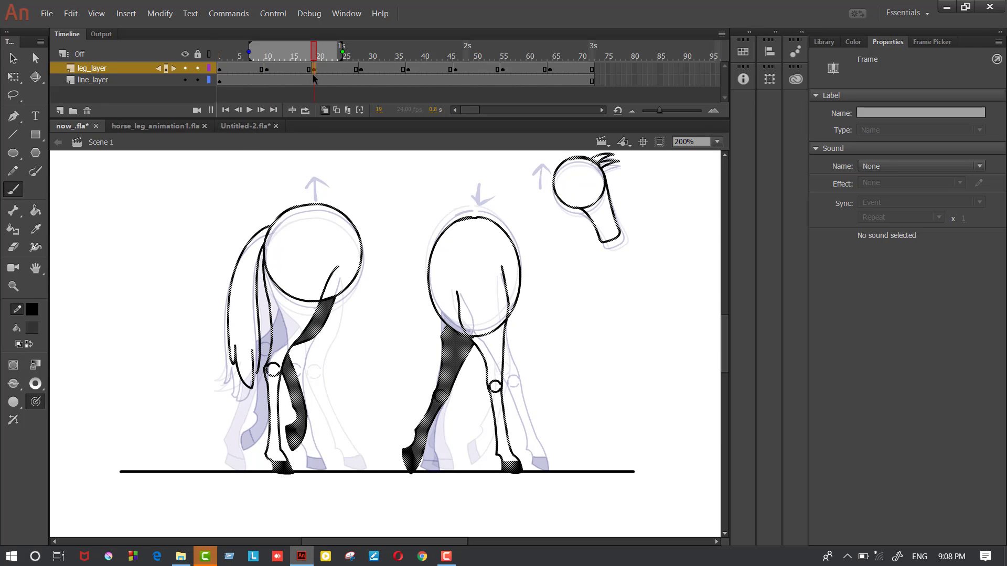
drag(249, 52, 280, 53)
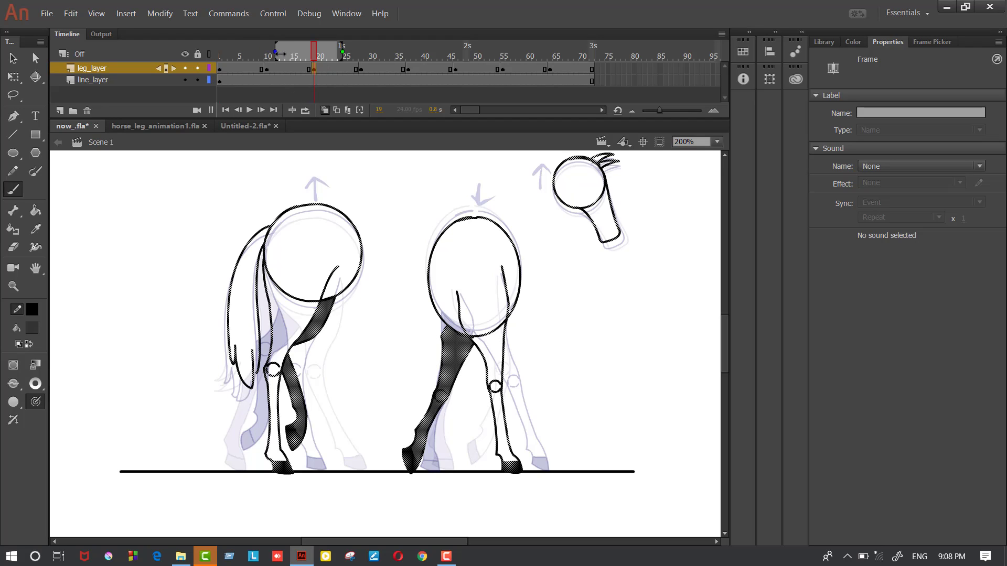
click(319, 182)
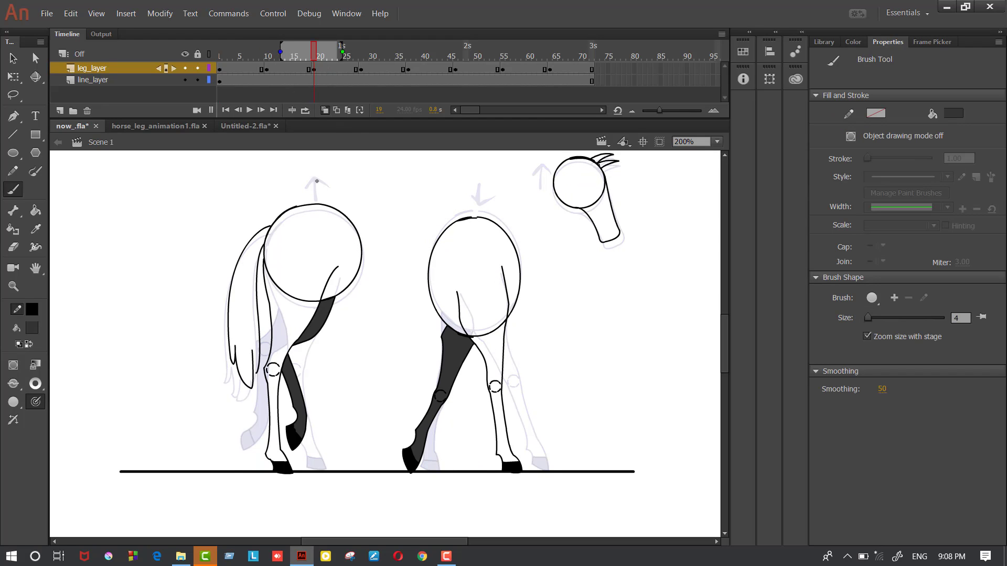
On frame 19, paint upward arrows above the rear body circle and beside the head, and a downward arrow above the front oval
mouse_move(314, 181)
mouse_down()
mouse_move(314, 194)
mouse_move(328, 186)
mouse_up()
mouse_move(479, 185)
mouse_down()
mouse_move(479, 211)
mouse_move(493, 198)
mouse_up()
drag(281, 52, 249, 51)
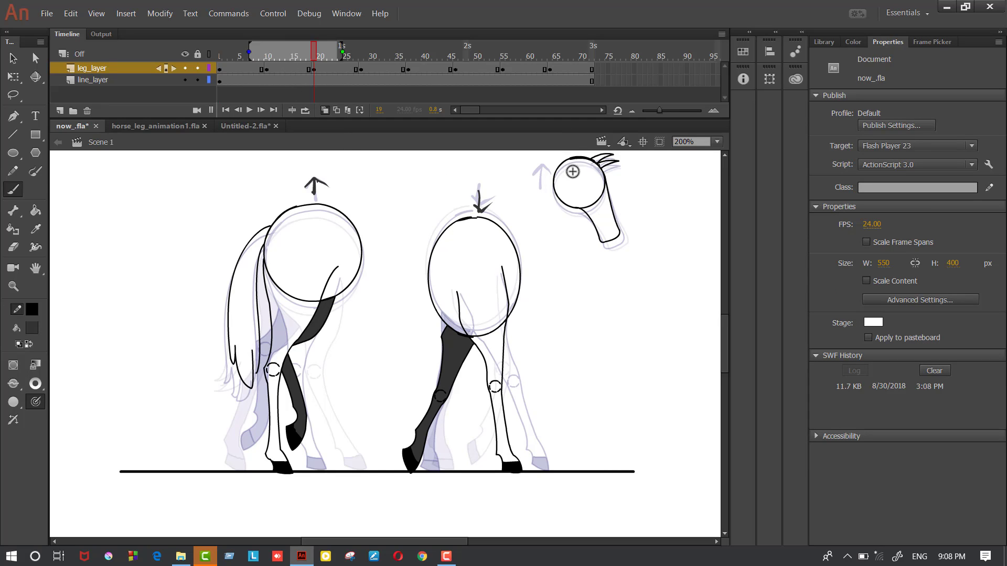
mouse_move(535, 188)
mouse_down()
mouse_move(538, 166)
mouse_move(550, 173)
mouse_up()
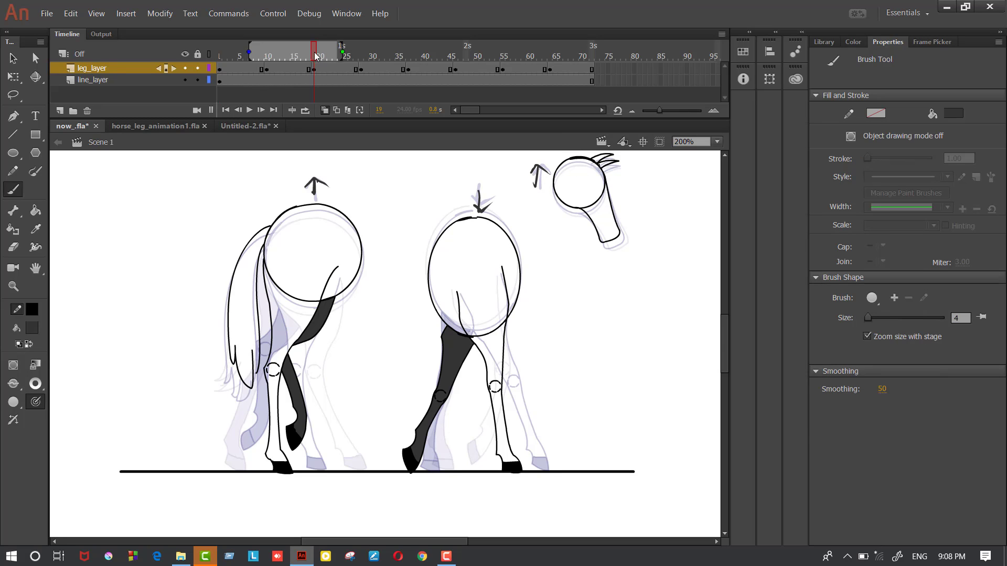
Go to frame 28 and widen the onion skin range from frame 1 to about frame 41, comparing with frame 19
drag(315, 56, 319, 93)
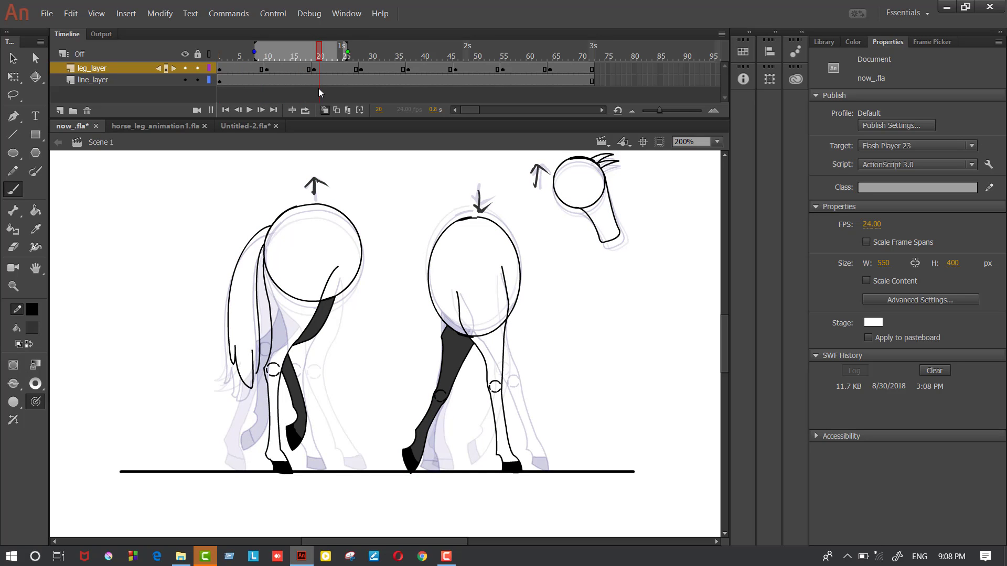
drag(347, 53, 353, 53)
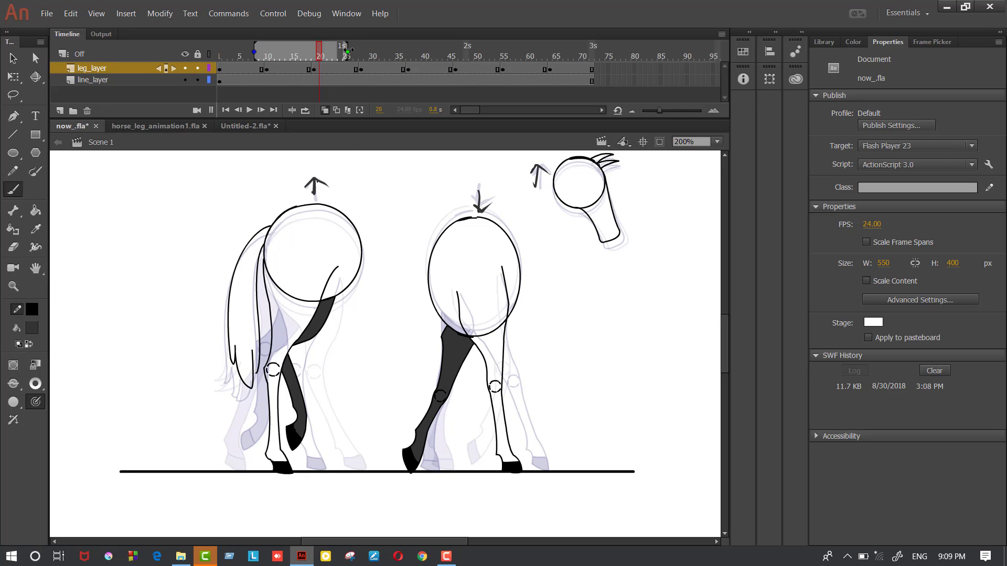
drag(350, 50, 389, 50)
drag(254, 52, 362, 50)
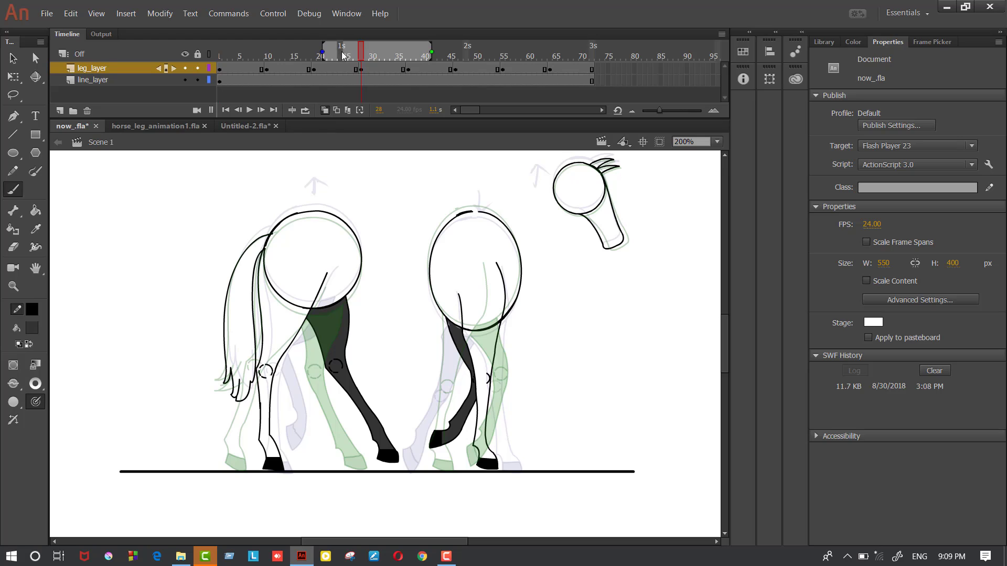
drag(321, 50, 218, 51)
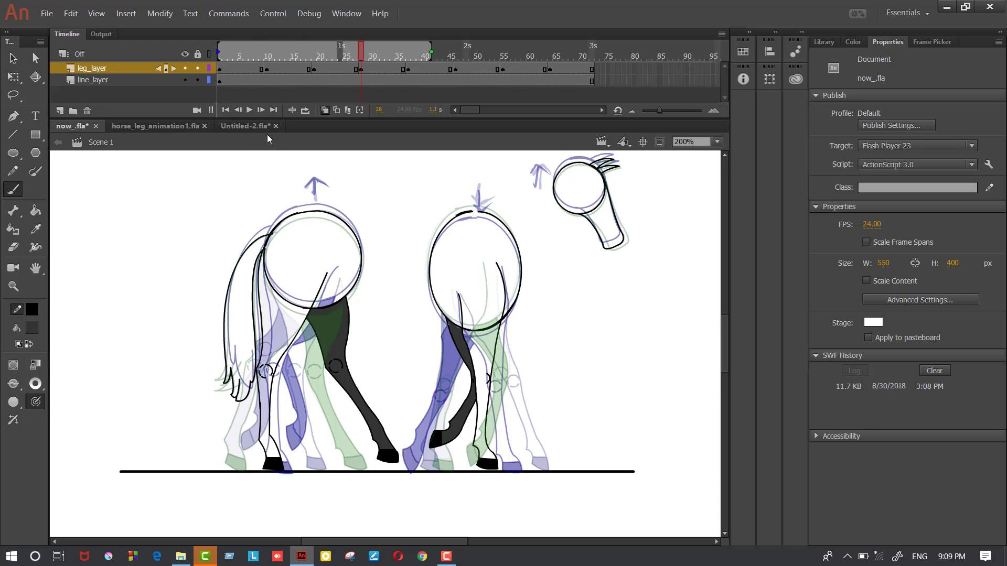
drag(274, 55, 361, 68)
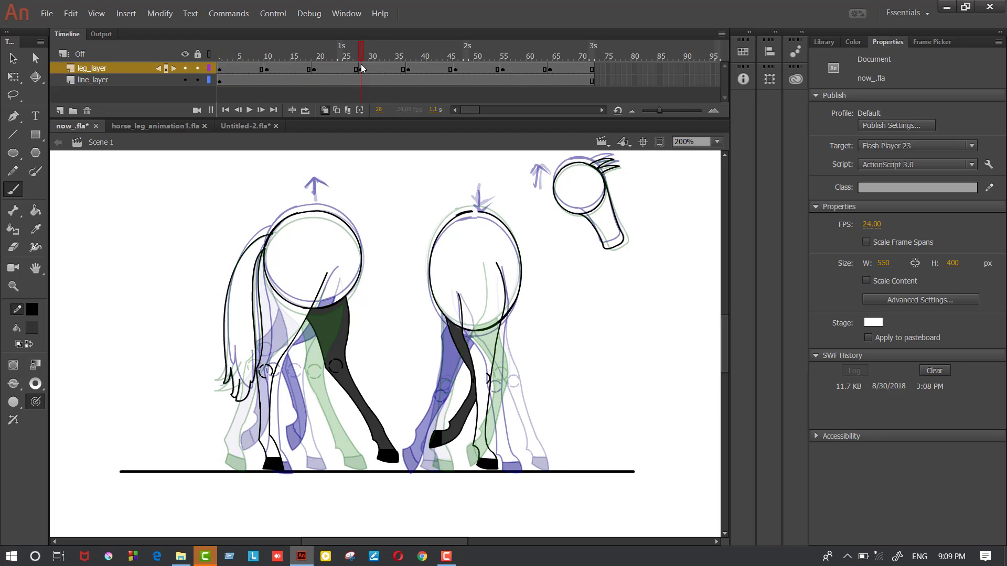
click(313, 69)
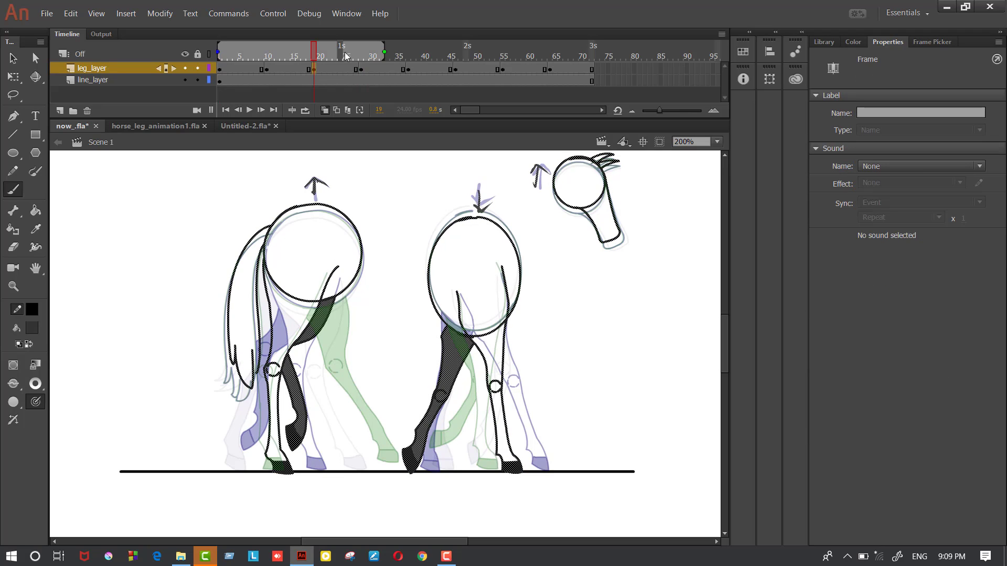
drag(312, 55, 362, 64)
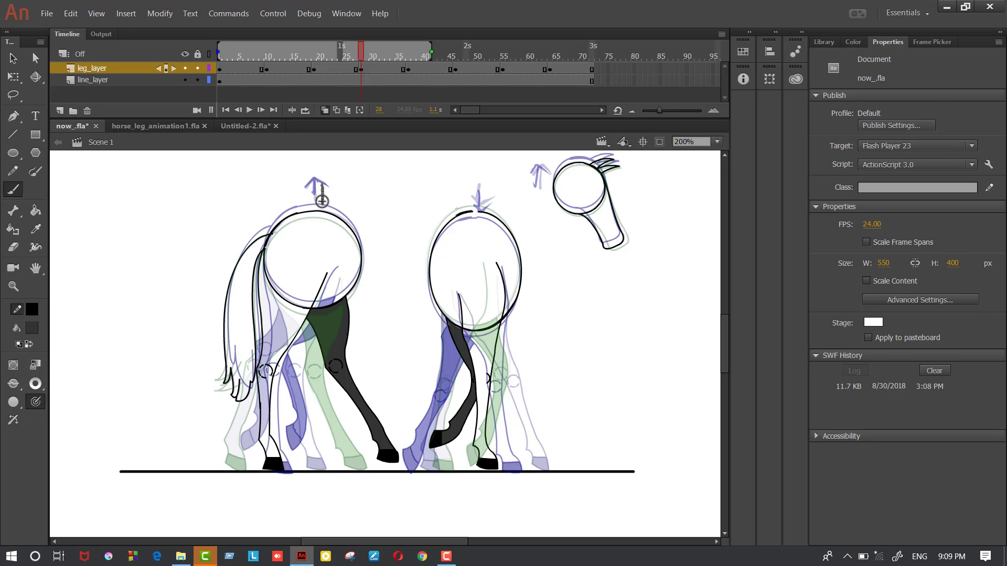
On frame 28, paint downward arrows above the rear circle and beside the head, and an upward arrow above the front oval
drag(317, 194, 344, 187)
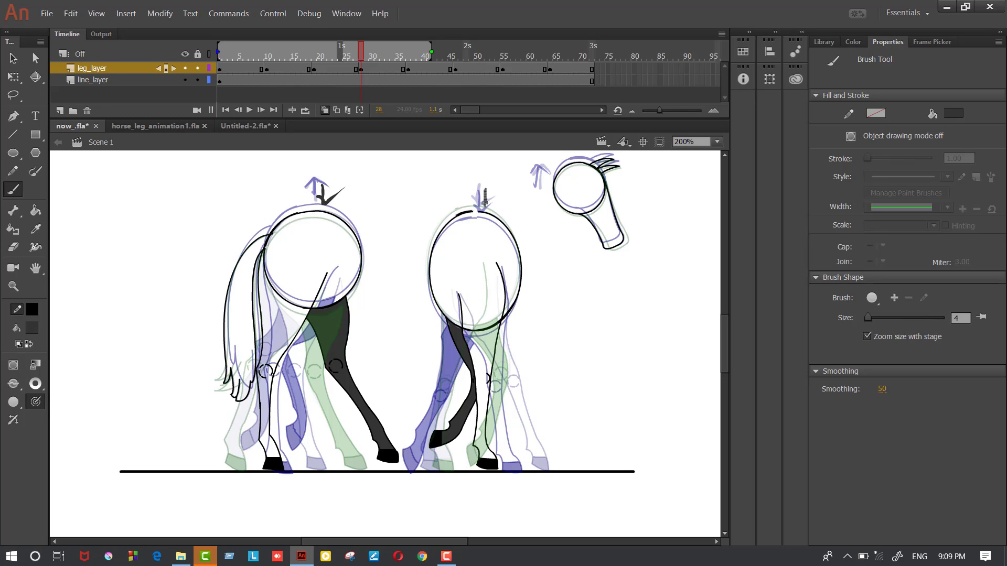
mouse_move(485, 192)
mouse_down()
mouse_move(479, 204)
mouse_move(501, 194)
mouse_up()
drag(538, 187, 549, 185)
Go to frame 37 and narrow the onion skin range to about frames 31 through 43, leaving the artwork deselected
drag(362, 52, 407, 59)
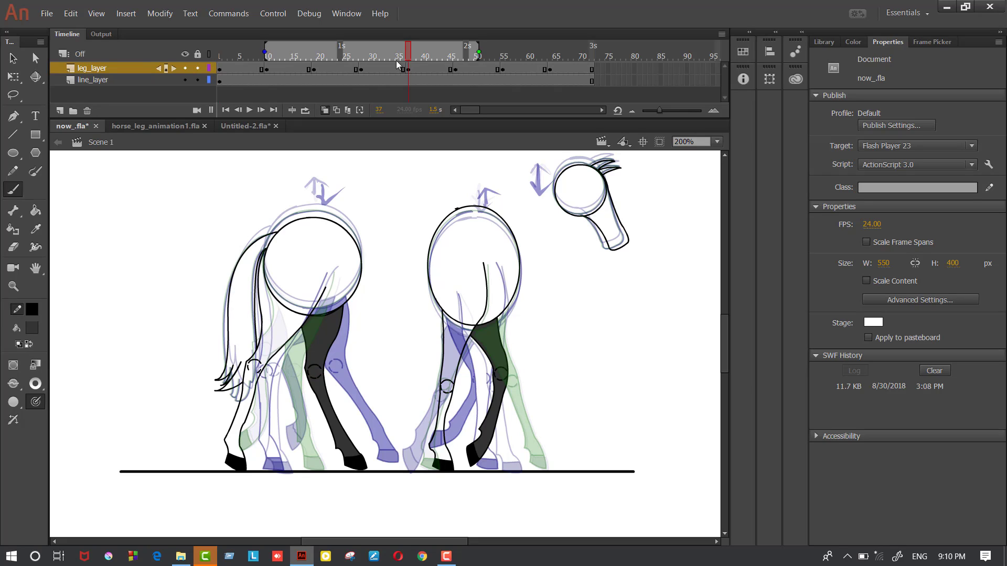
drag(261, 50, 344, 51)
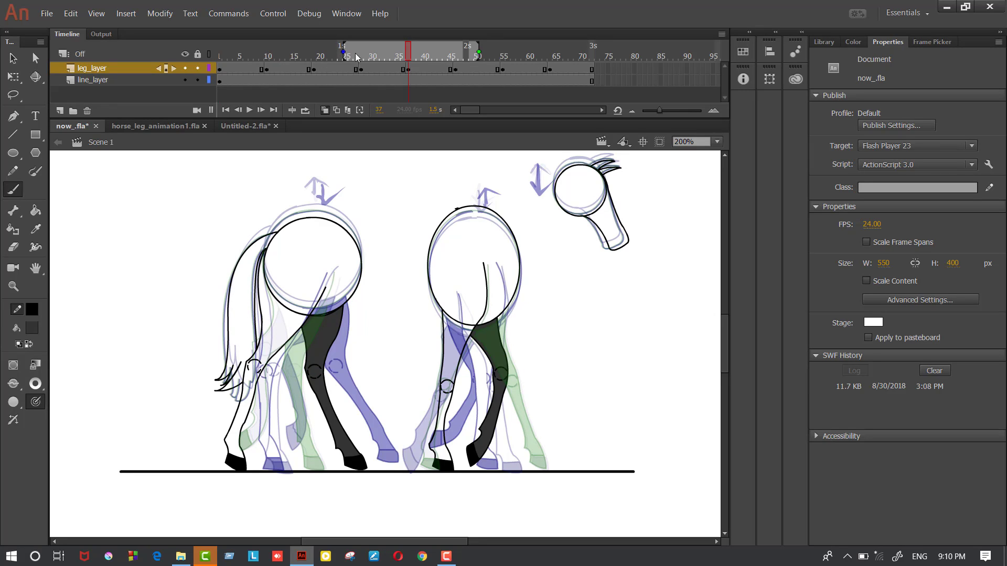
drag(471, 51, 442, 51)
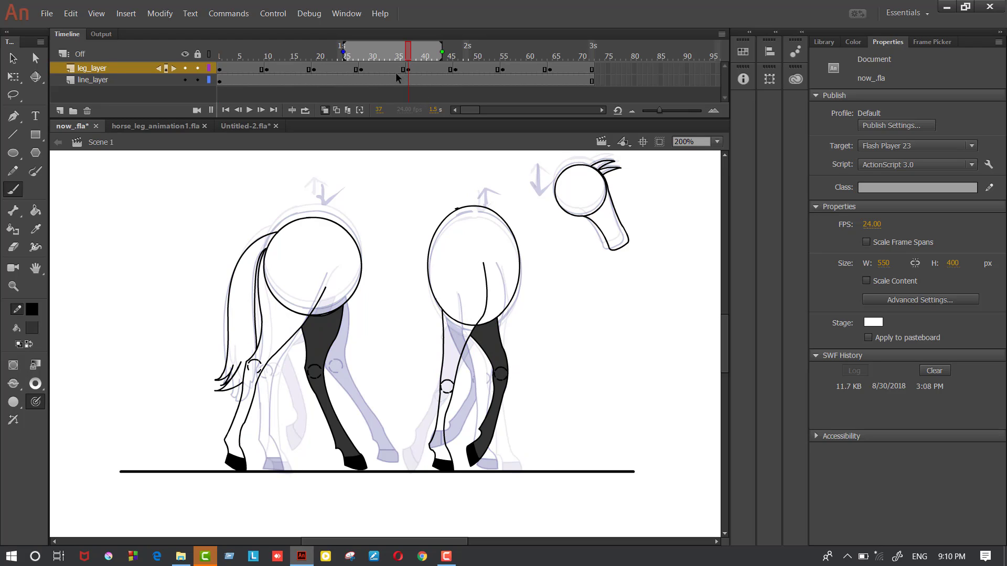
click(409, 73)
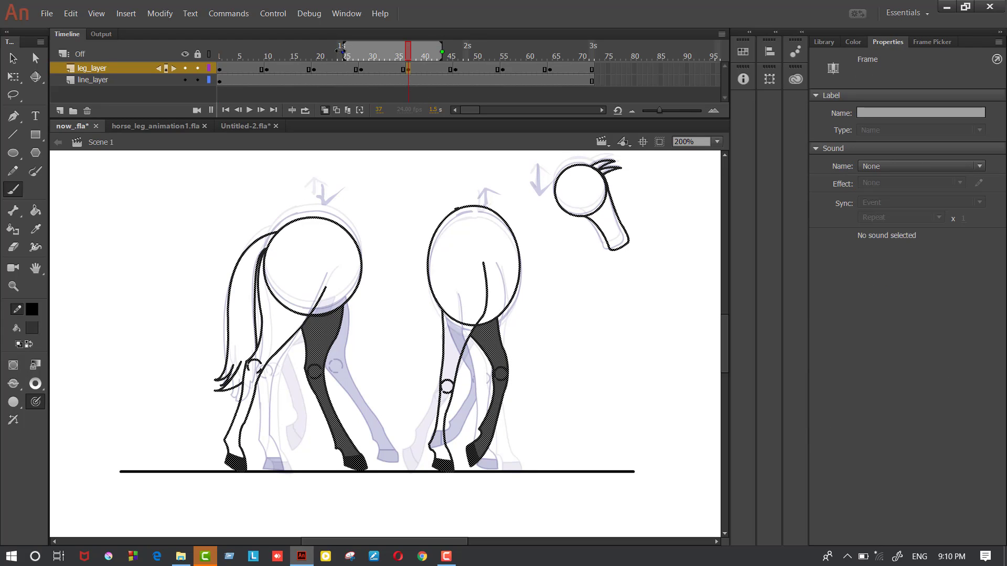
drag(341, 51, 375, 51)
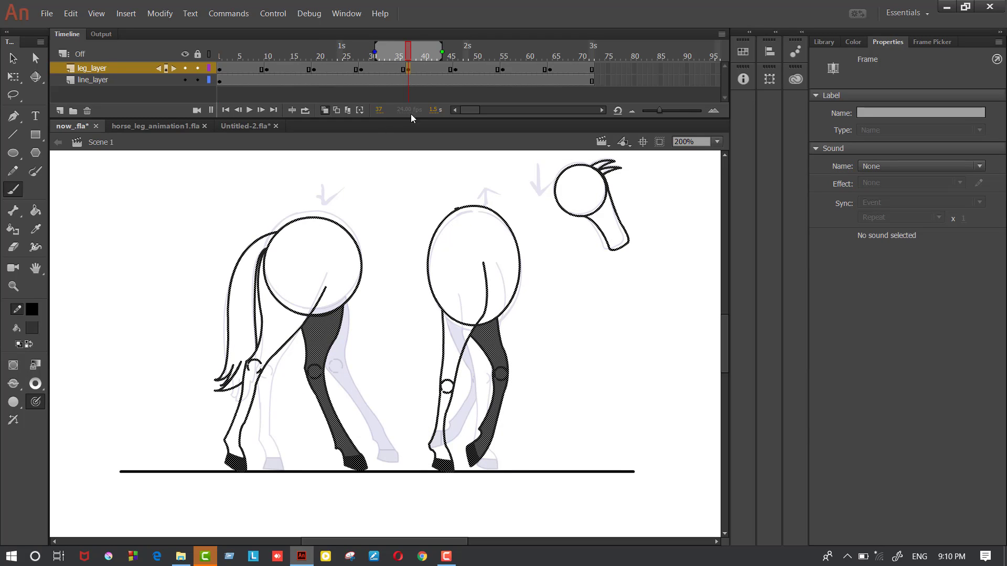
key(ctrl+shift+a)
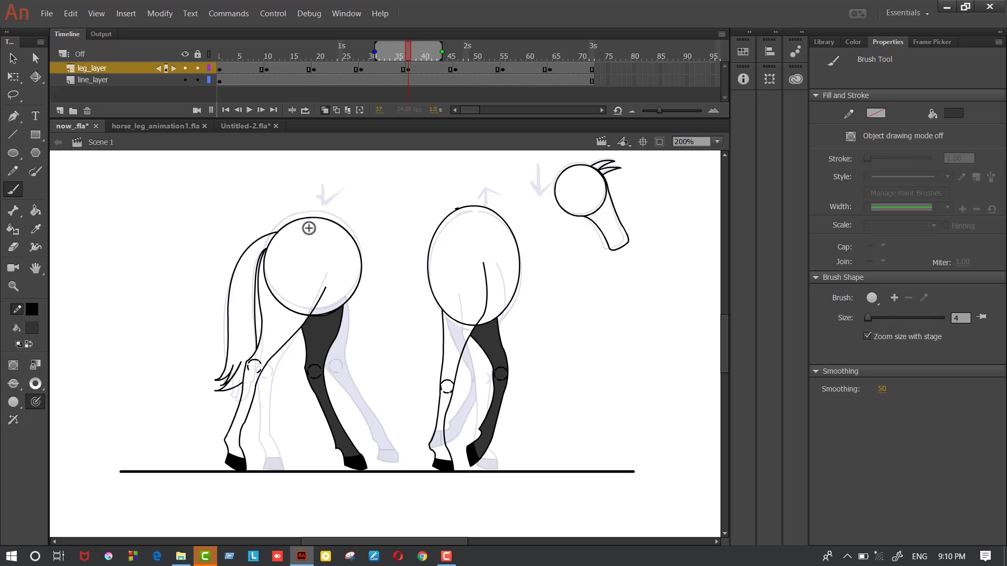
On frame 37, paint downward arrows over the rear circle and beside the head, and an upward arrow above the front oval
mouse_move(320, 200)
mouse_down()
mouse_move(322, 217)
mouse_move(336, 205)
mouse_up()
mouse_move(484, 203)
mouse_down()
mouse_move(482, 184)
mouse_move(505, 195)
mouse_up()
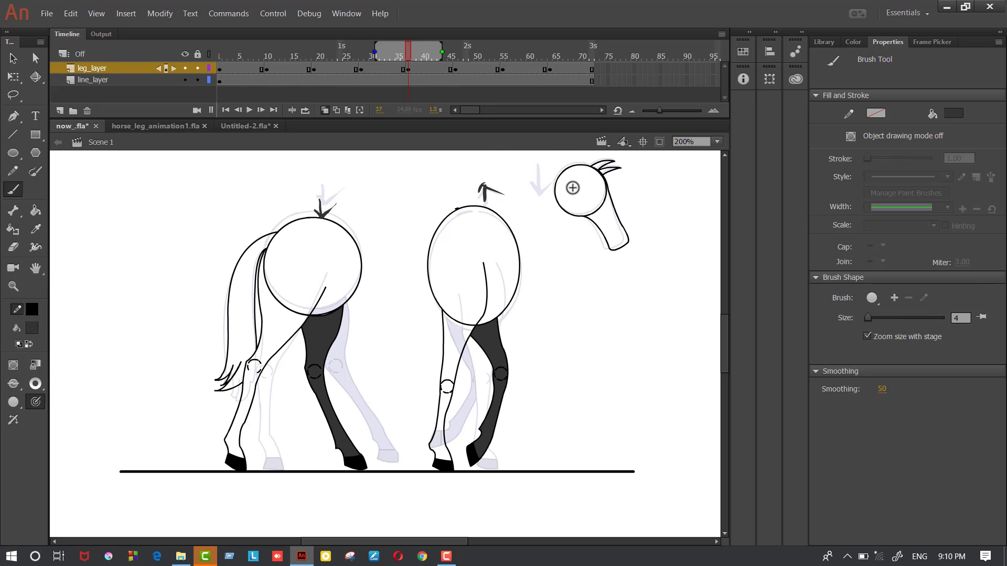
mouse_move(538, 175)
mouse_down()
mouse_move(538, 197)
mouse_move(551, 182)
mouse_up()
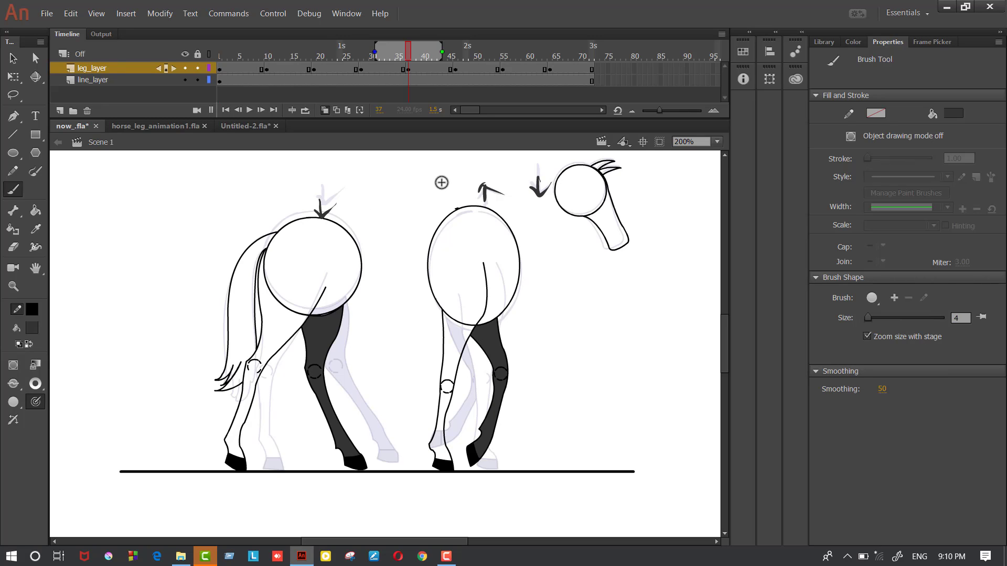
On frame 46, paint a downward arrow above the front body oval and an upward arrow above the rear body circle
mouse_move(406, 55)
mouse_down()
mouse_move(455, 53)
mouse_move(418, 51)
mouse_up()
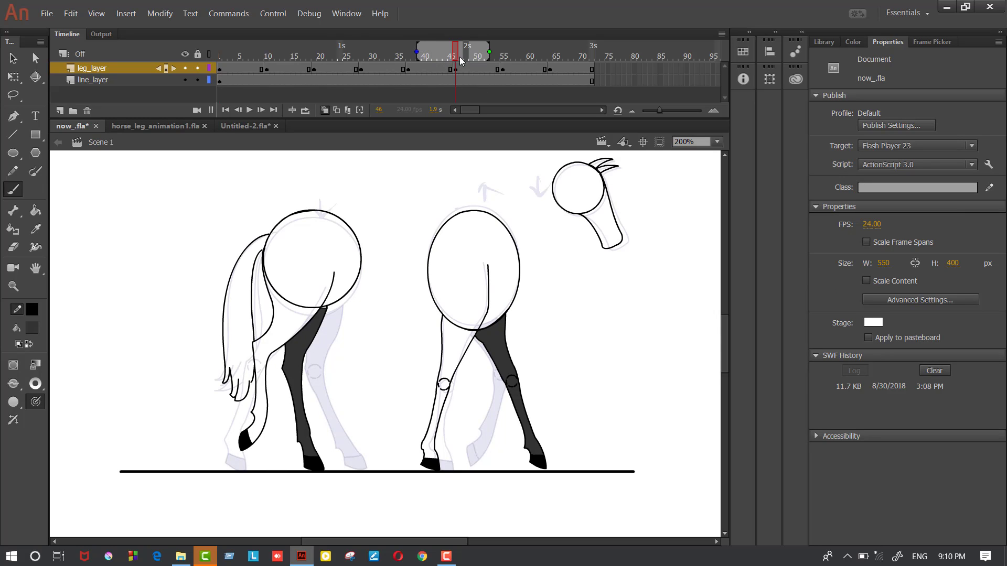
click(456, 69)
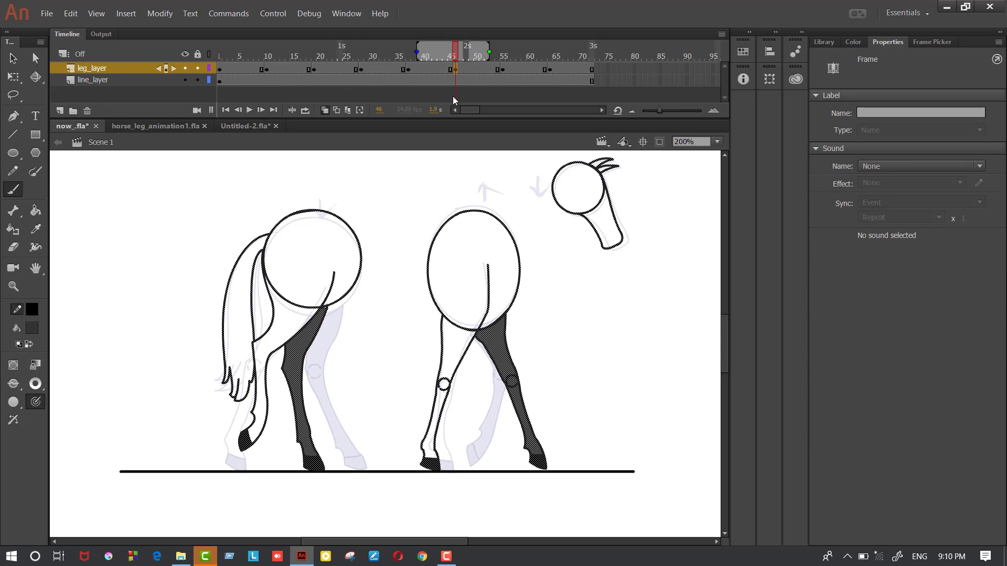
key(ctrl+shift+a)
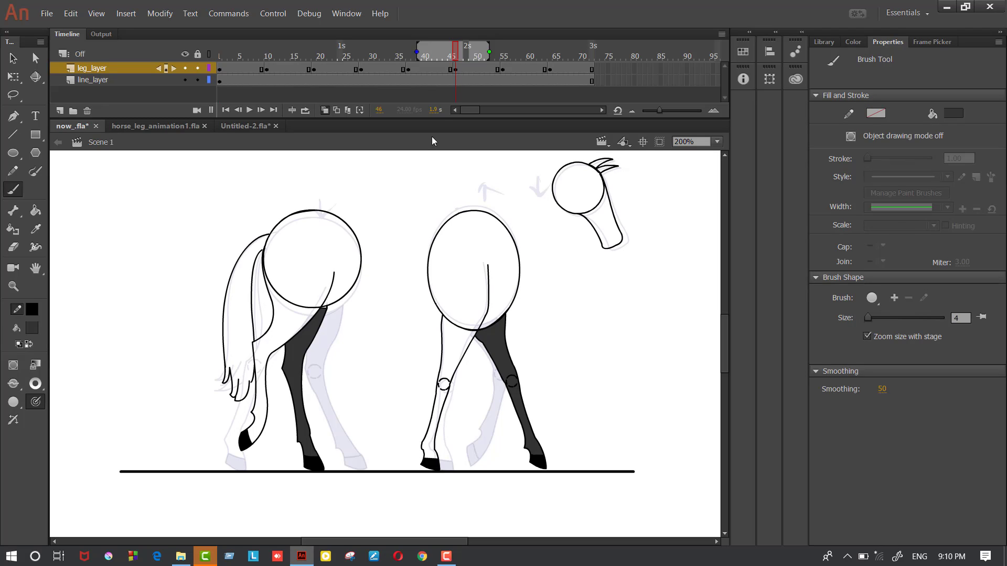
click(416, 48)
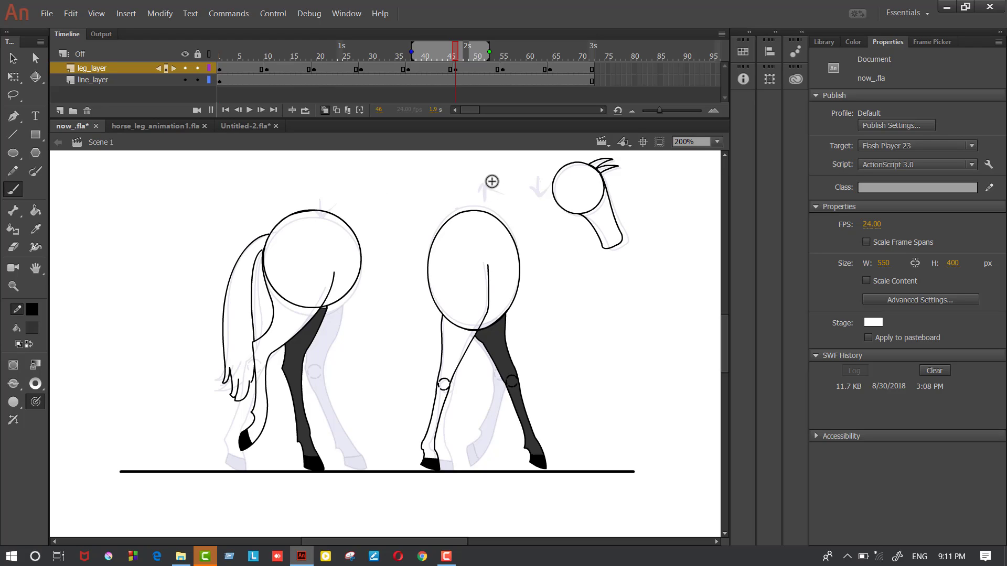
mouse_move(480, 187)
mouse_down()
mouse_move(479, 205)
mouse_move(495, 197)
mouse_up()
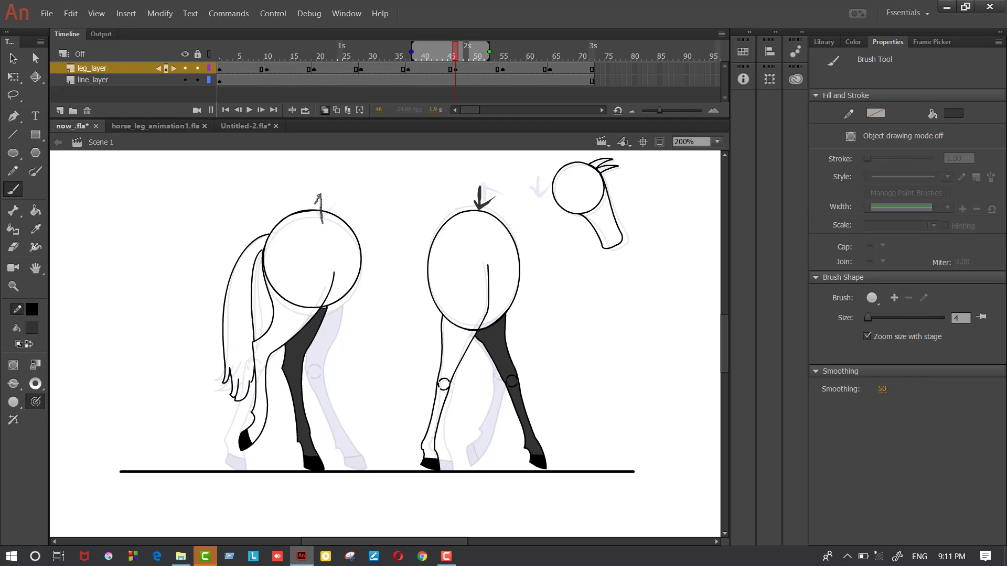
drag(318, 195, 339, 200)
Examine the body and head positions between frames 47 and 54 against the neighbouring keyframes with different onion skin ranges
click(482, 65)
drag(478, 62, 492, 63)
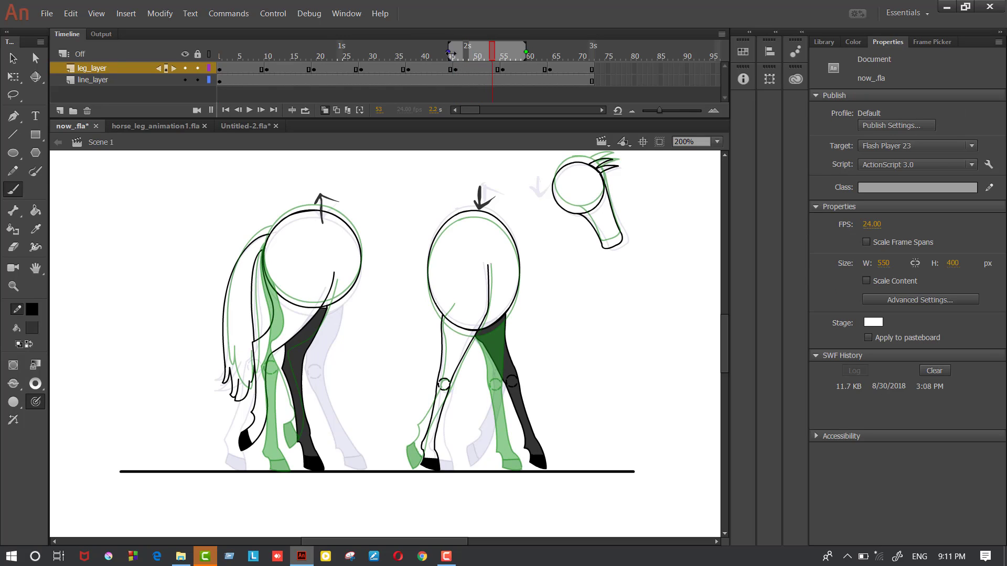
click(496, 57)
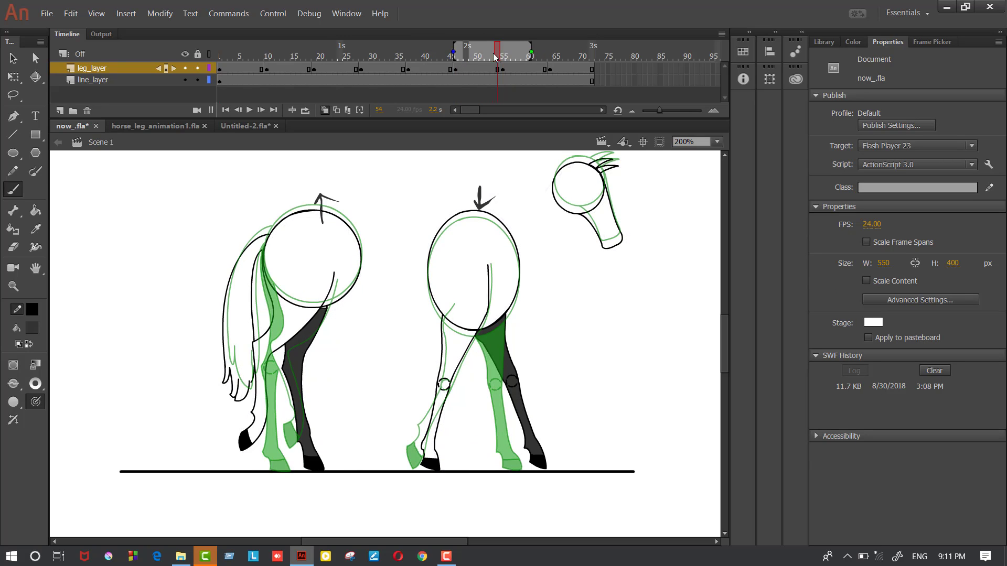
drag(413, 59, 427, 55)
click(492, 56)
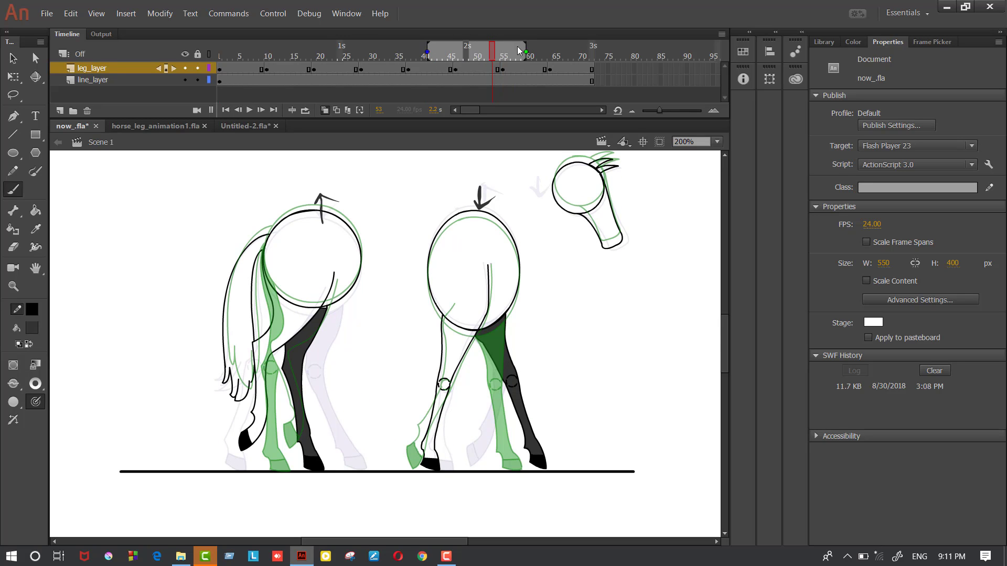
drag(490, 57, 487, 58)
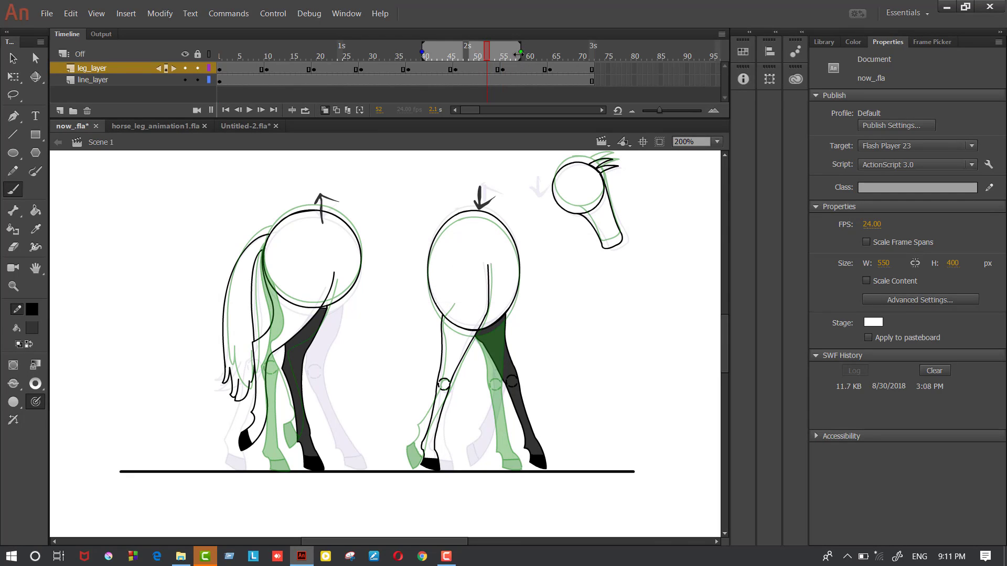
drag(520, 54, 493, 56)
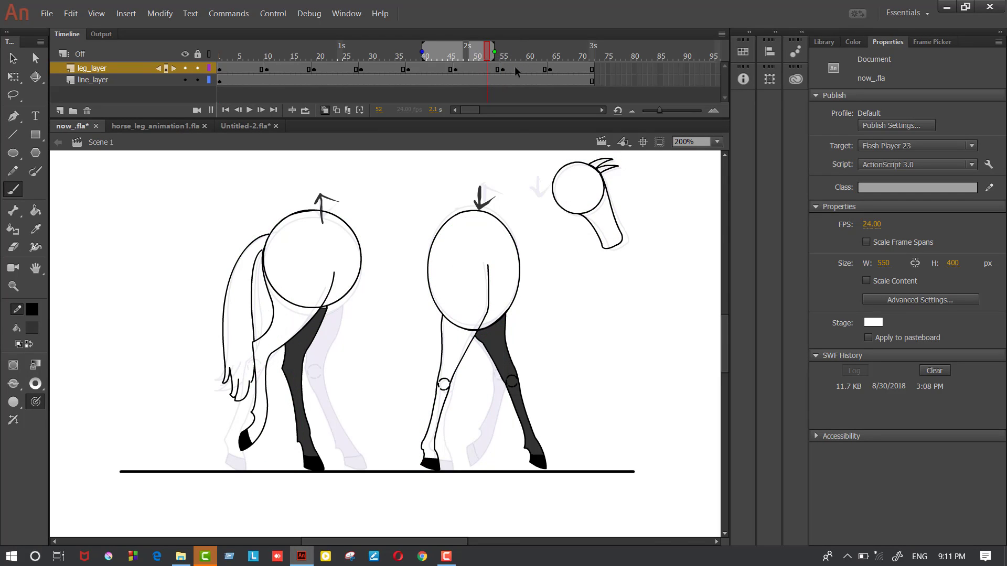
click(461, 58)
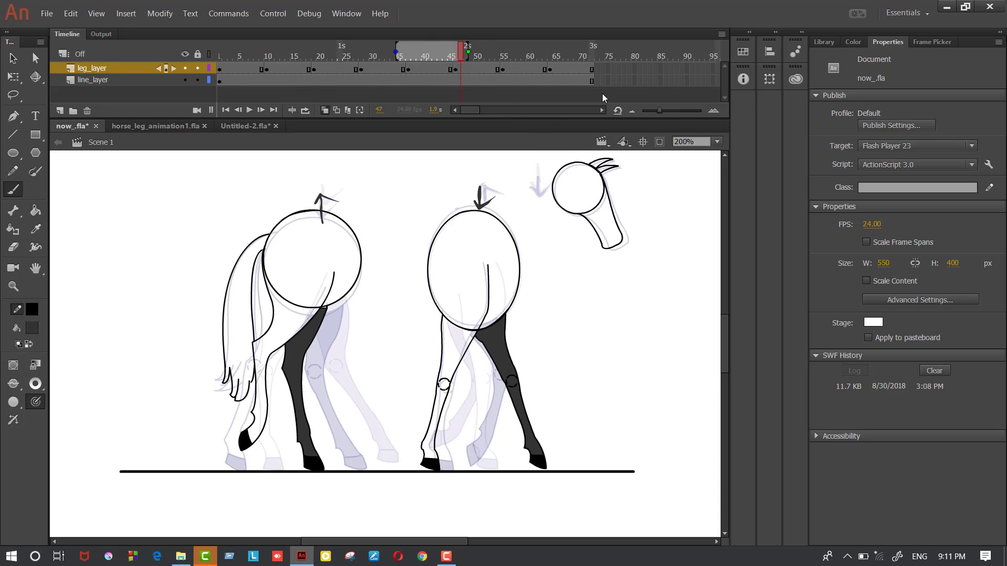
Paint an upward arrow beside the head on frame 47, and on frame 56 upward arrows for rear body and head and a downward one for the front oval
mouse_move(539, 172)
mouse_down()
mouse_move(539, 198)
mouse_move(546, 184)
mouse_up()
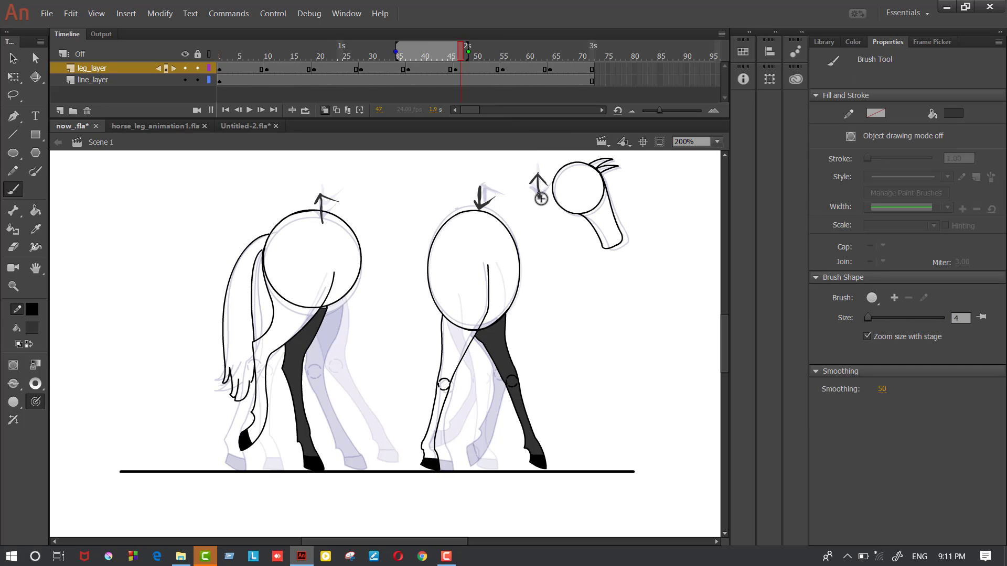
click(507, 56)
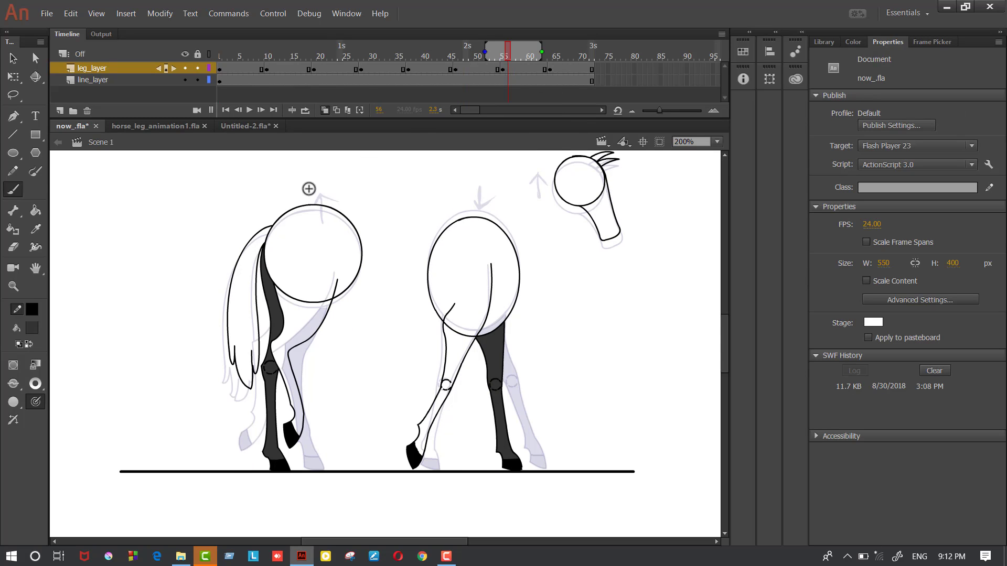
mouse_move(317, 227)
mouse_down()
mouse_move(319, 195)
mouse_move(332, 202)
mouse_up()
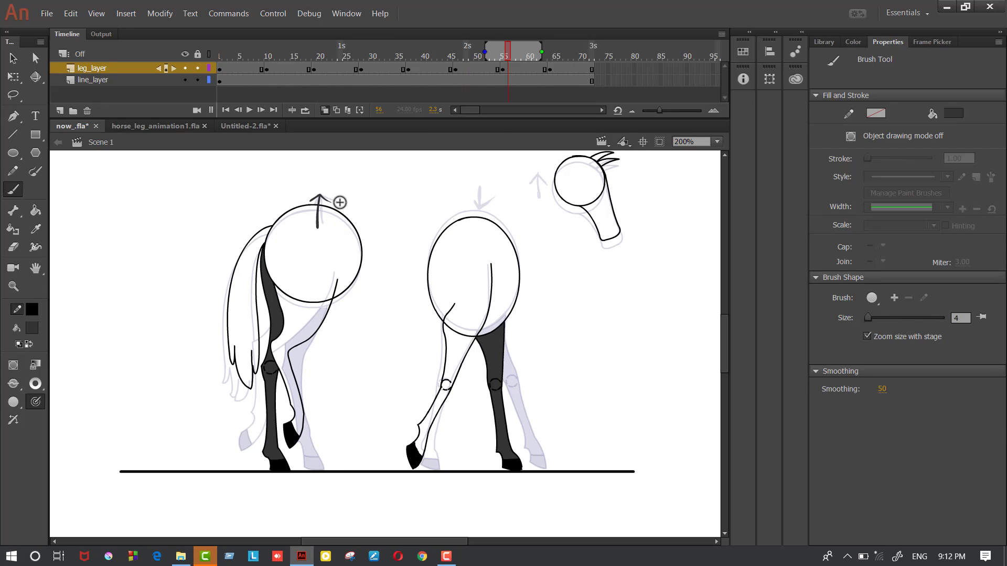
mouse_move(480, 187)
mouse_down()
mouse_move(483, 220)
mouse_move(495, 209)
mouse_up()
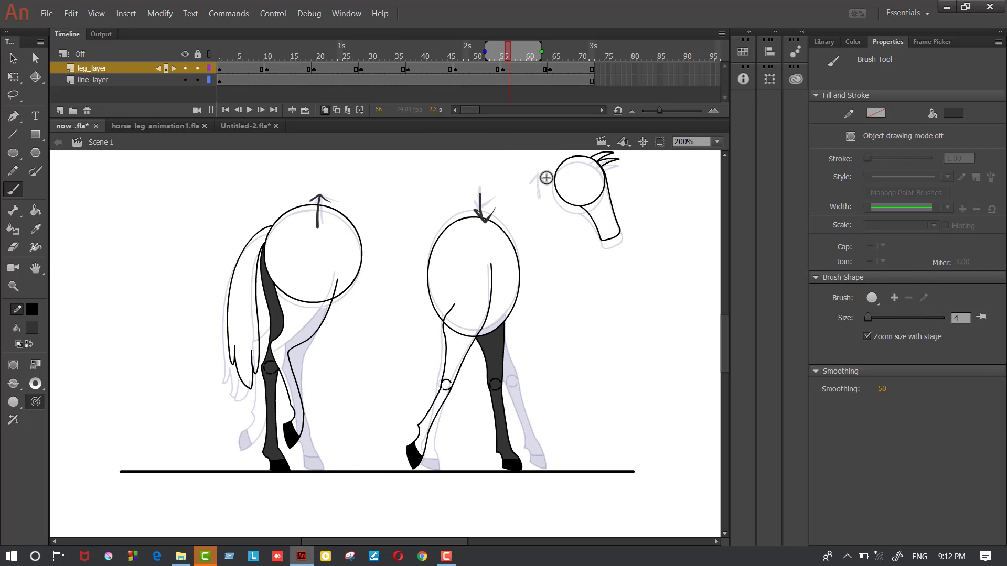
mouse_move(539, 177)
mouse_down()
mouse_move(541, 199)
mouse_move(531, 184)
mouse_move(554, 183)
mouse_up()
Compare the body and head poses on frames 64, 7 and 8 with the other keyframes, widening the onion skin range across the whole animation
mouse_move(542, 51)
mouse_down()
mouse_move(562, 51)
mouse_move(542, 55)
mouse_move(552, 57)
mouse_up()
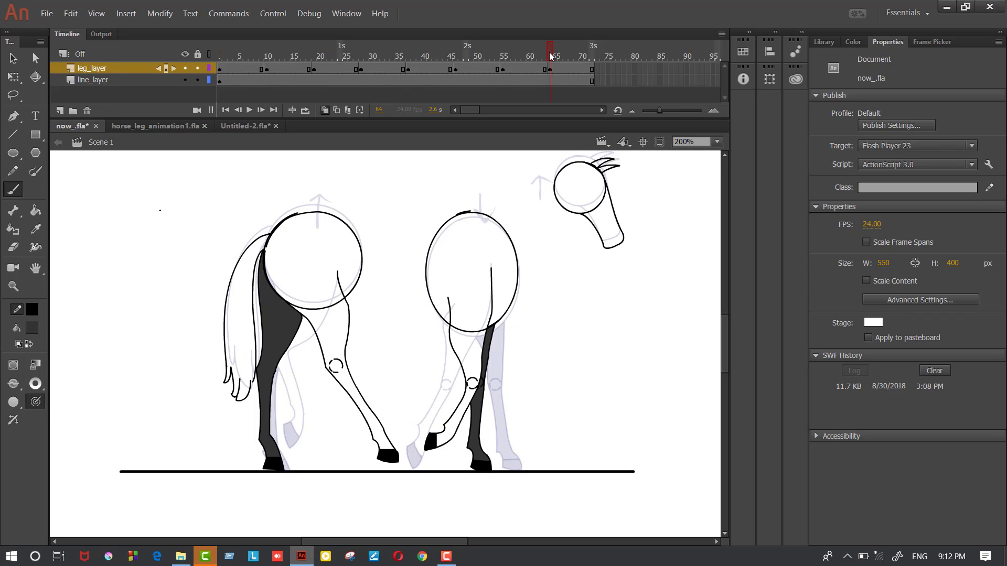
drag(530, 53, 516, 53)
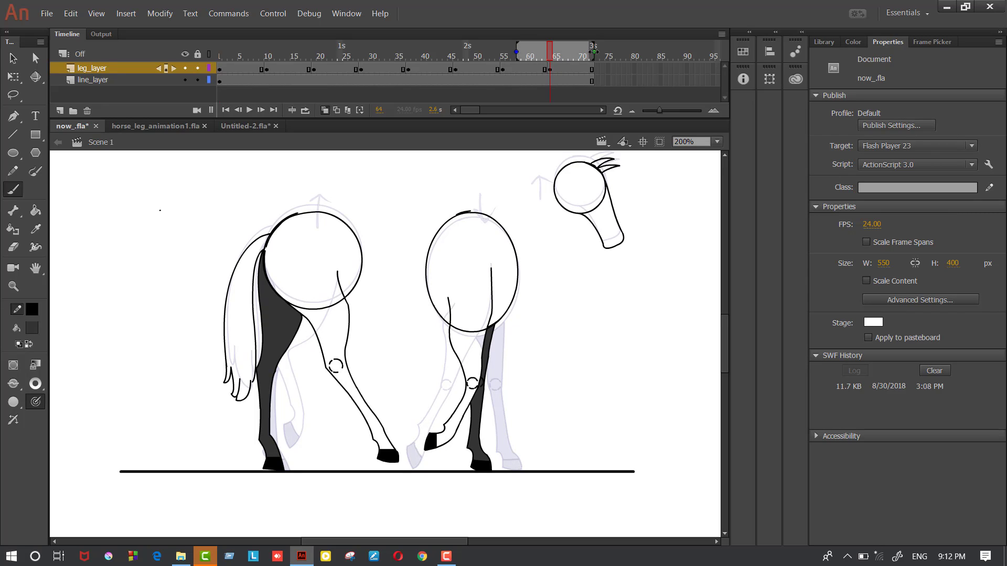
drag(583, 52, 584, 51)
drag(549, 54, 250, 163)
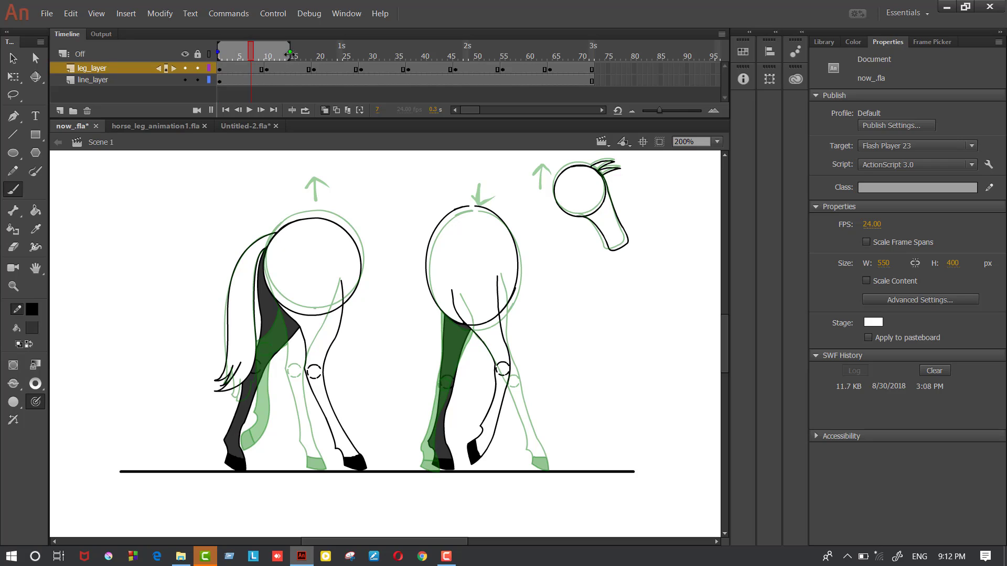
drag(289, 54, 587, 57)
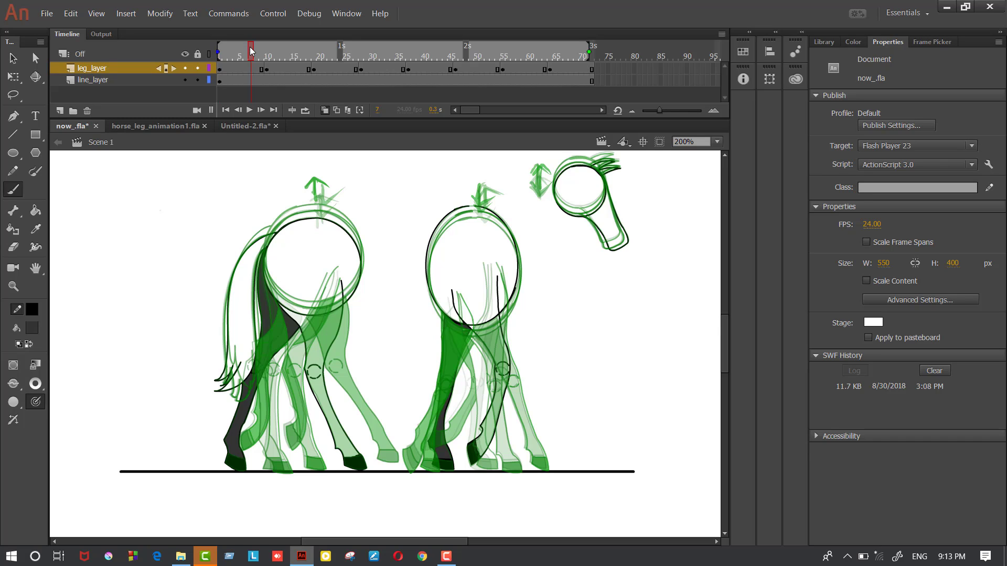
drag(251, 50, 256, 50)
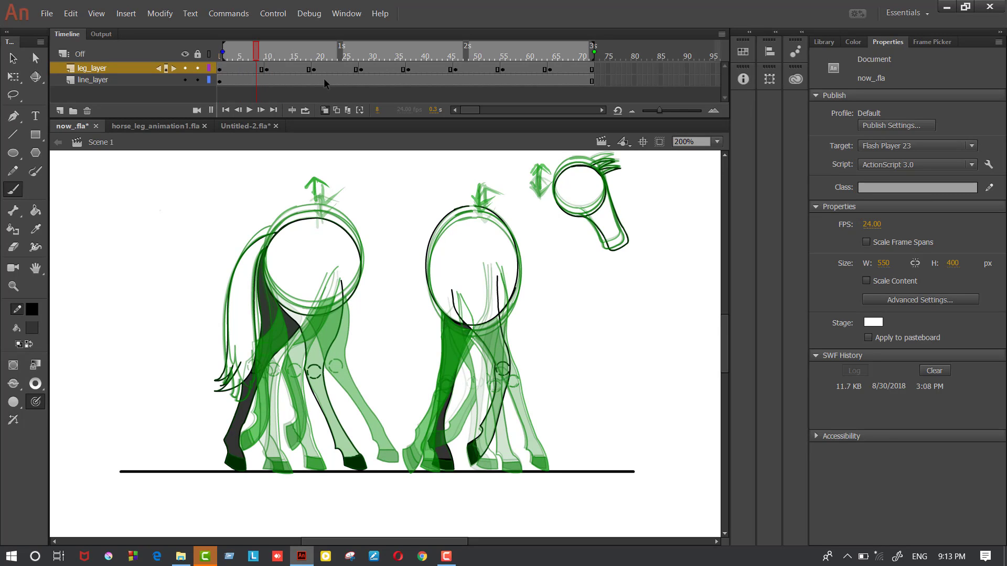
Turn off onion skinning and, on frame 8, draw the back, neck and belly lines joining the body shapes and head with the Pencil tool
click(325, 110)
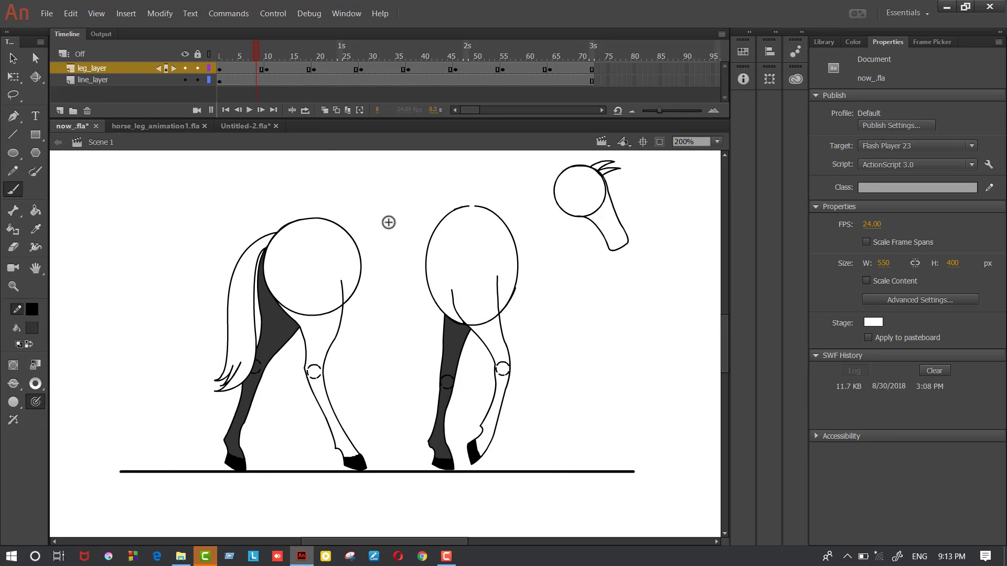
click(13, 171)
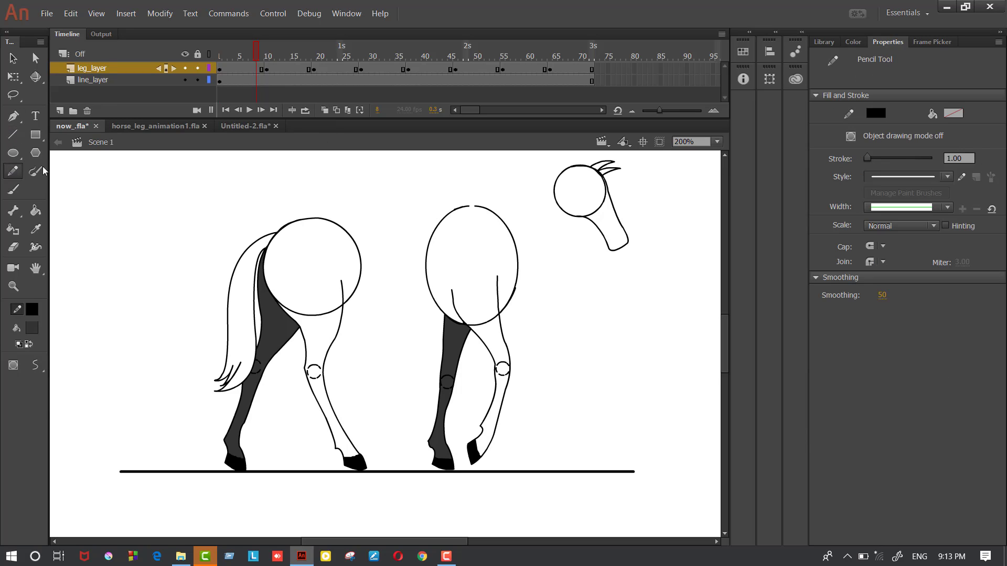
mouse_move(310, 217)
mouse_down()
mouse_move(469, 199)
mouse_move(461, 203)
mouse_up()
key(ctrl+z)
drag(319, 217, 466, 206)
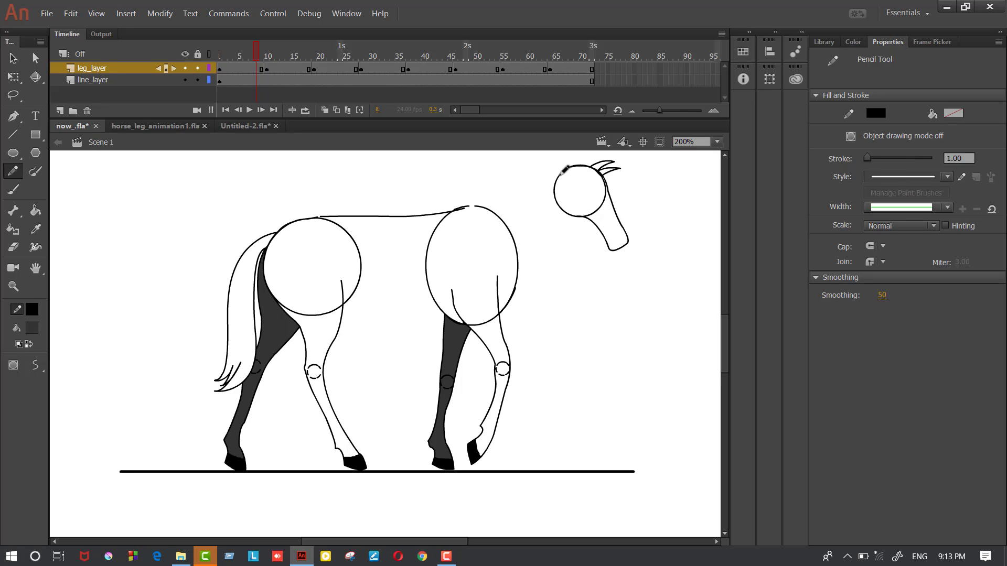
drag(561, 173, 493, 206)
drag(563, 221, 493, 317)
drag(357, 303, 467, 316)
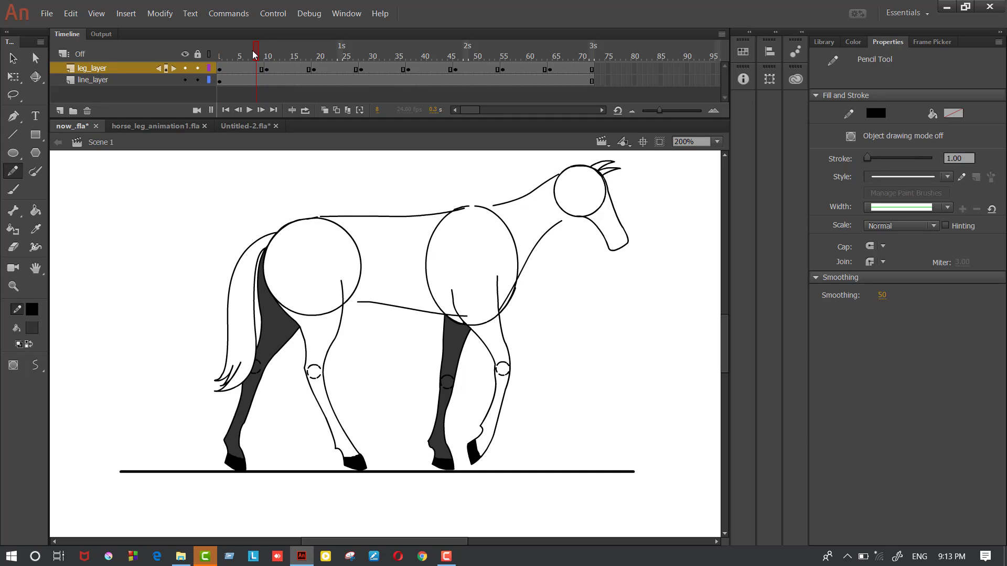
On frame 10, draw pencil lines for the back, both sides of the neck and the belly to connect the rear circle, front oval and head
drag(254, 54, 269, 54)
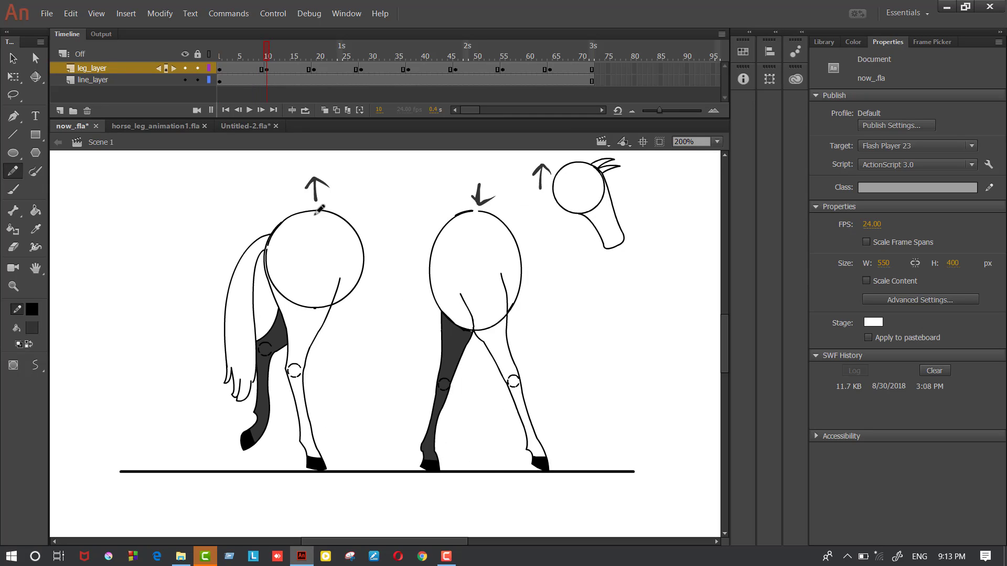
drag(354, 210, 454, 209)
key(ctrl+z)
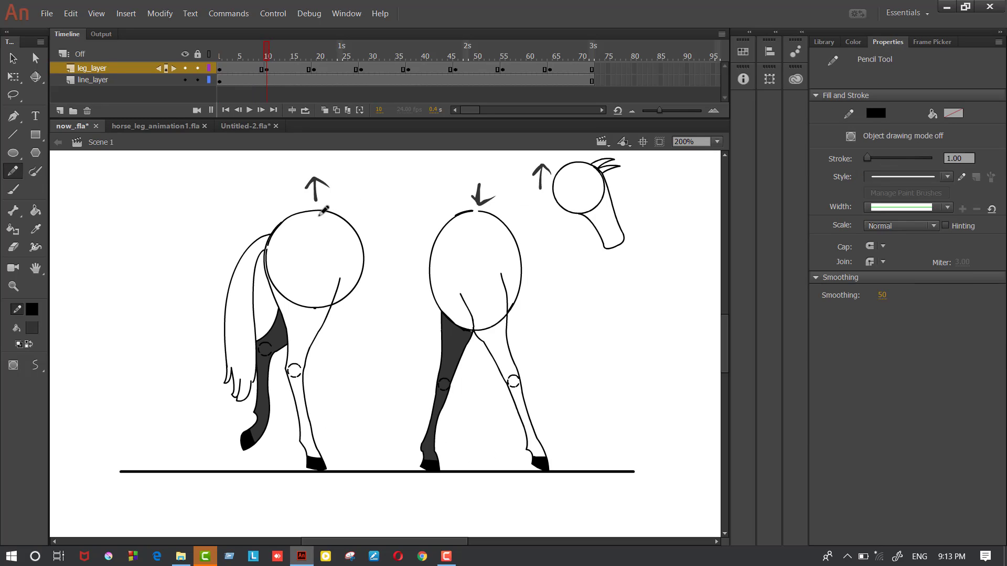
drag(313, 210, 455, 211)
drag(554, 177, 505, 213)
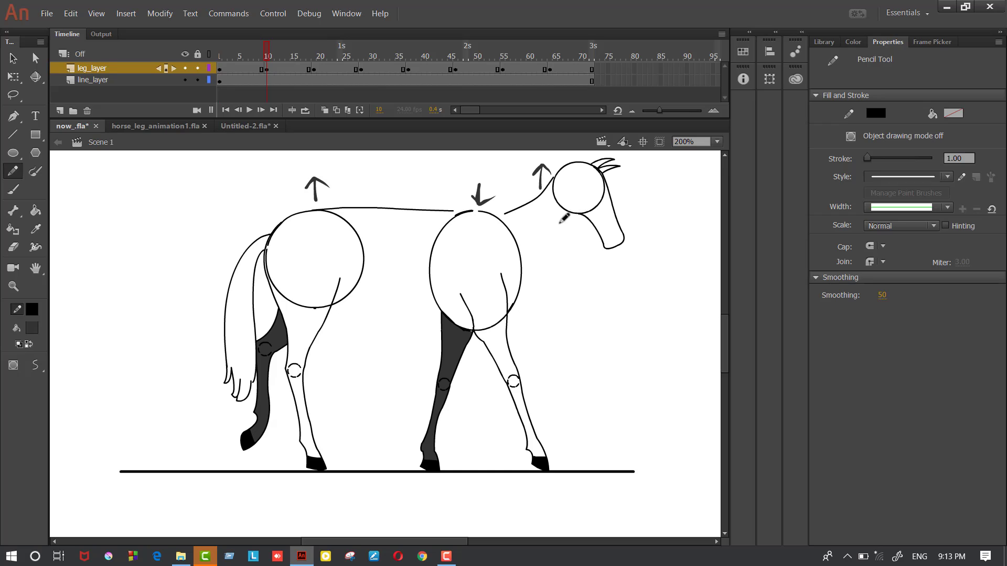
mouse_move(570, 213)
mouse_down()
mouse_move(535, 251)
mouse_move(509, 304)
mouse_up()
key(ctrl+z)
drag(572, 213, 508, 313)
drag(557, 173, 508, 212)
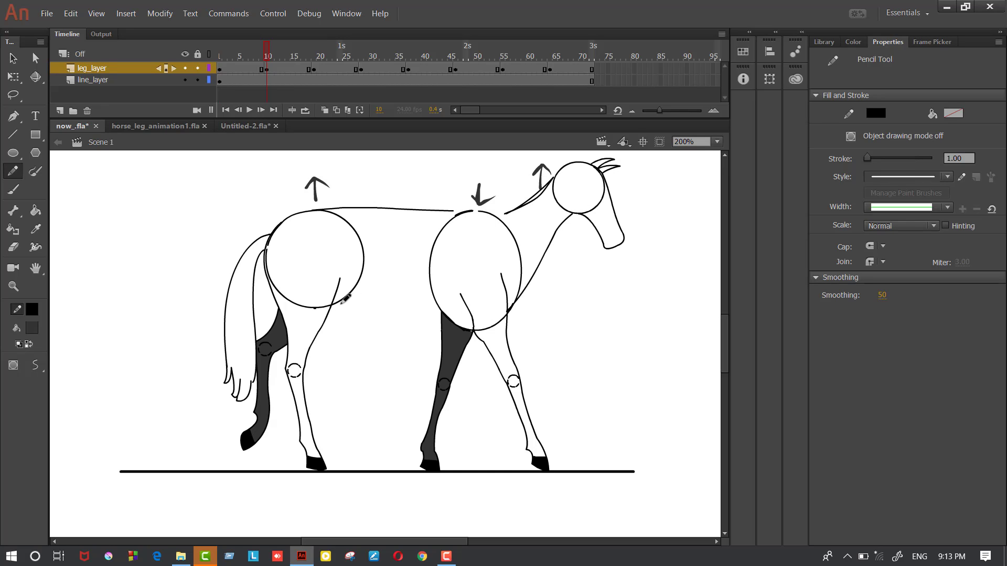
drag(365, 295, 450, 316)
Review the completed horse drawings in horse_leg_animation1.fla and play the walk cycle as a test movie in a maximized window
mouse_move(269, 46)
mouse_down()
mouse_move(276, 51)
mouse_move(245, 57)
mouse_move(324, 59)
mouse_move(251, 77)
mouse_move(295, 78)
mouse_move(251, 79)
mouse_move(279, 59)
mouse_move(323, 60)
mouse_move(261, 65)
mouse_move(327, 59)
mouse_move(284, 65)
mouse_move(371, 74)
mouse_move(325, 80)
mouse_up()
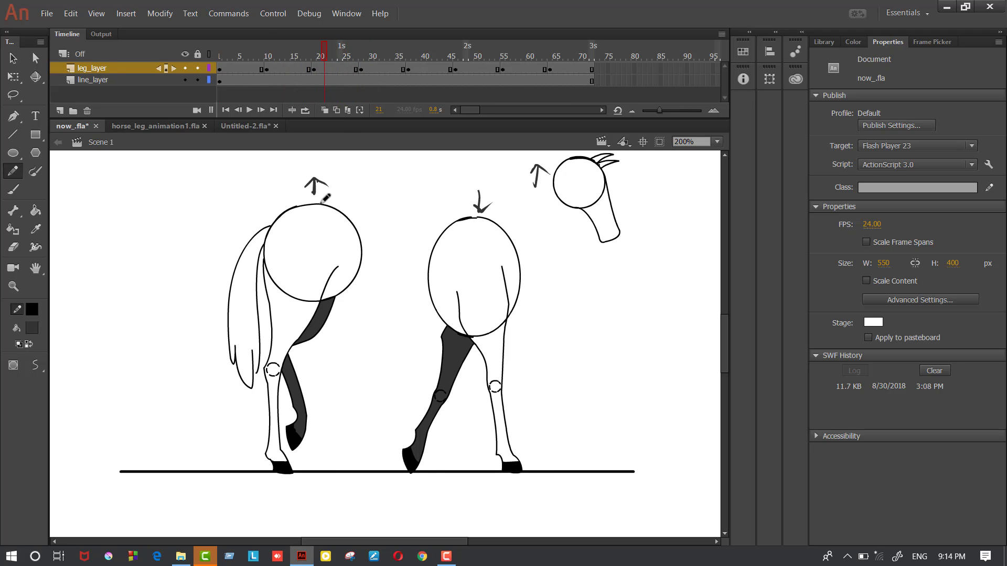
key(ctrl+Tab)
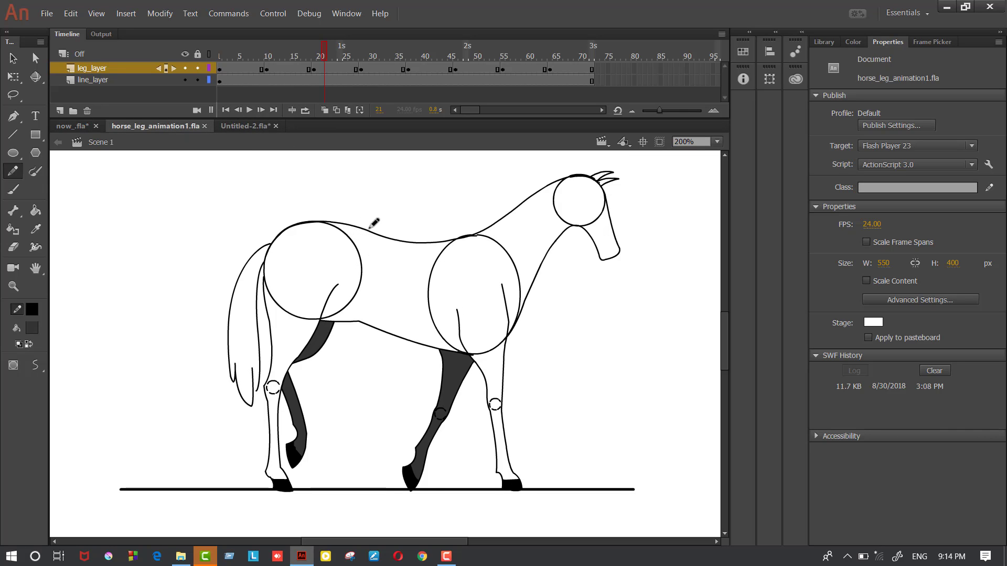
drag(321, 51, 237, 105)
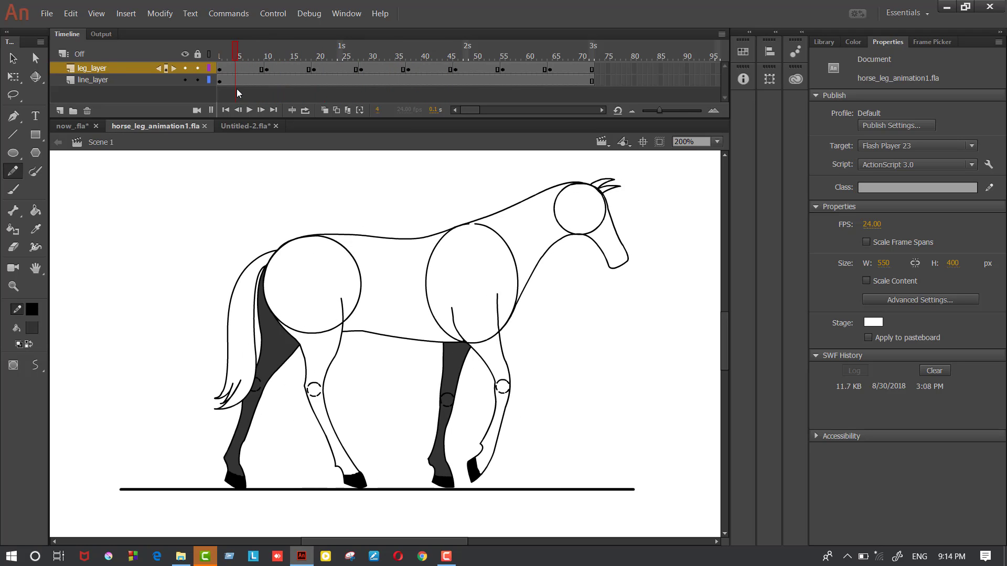
key(ctrl+Return)
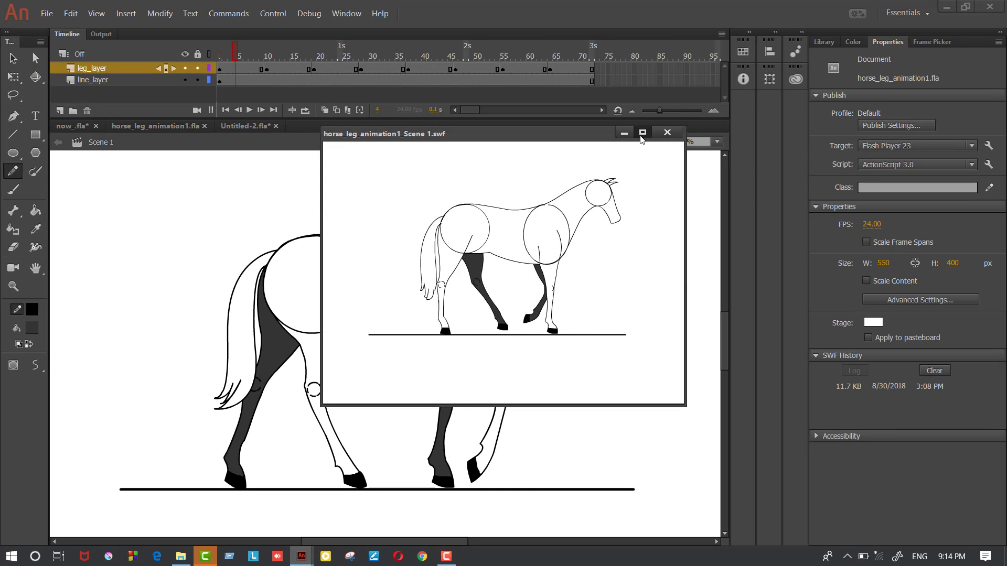
click(643, 131)
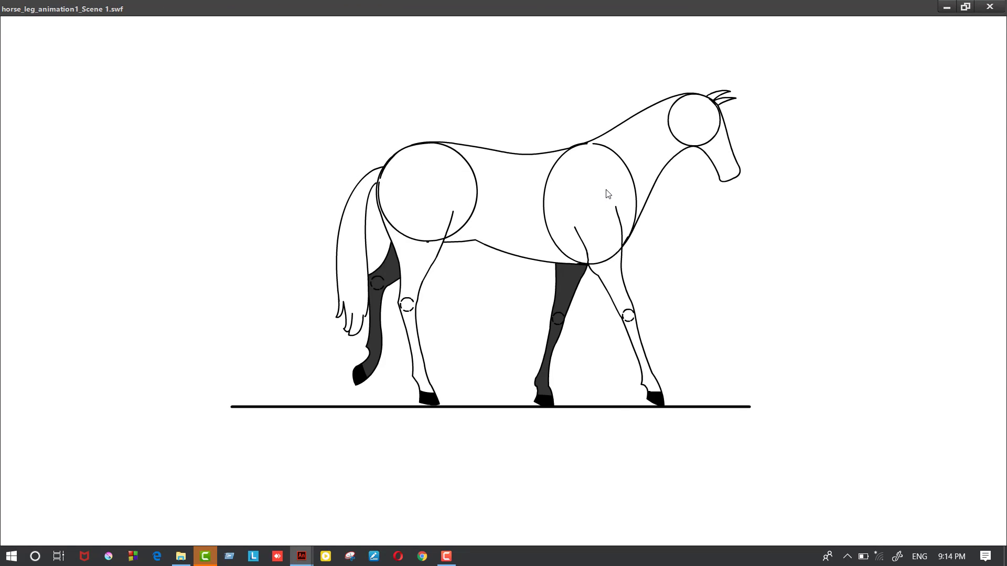